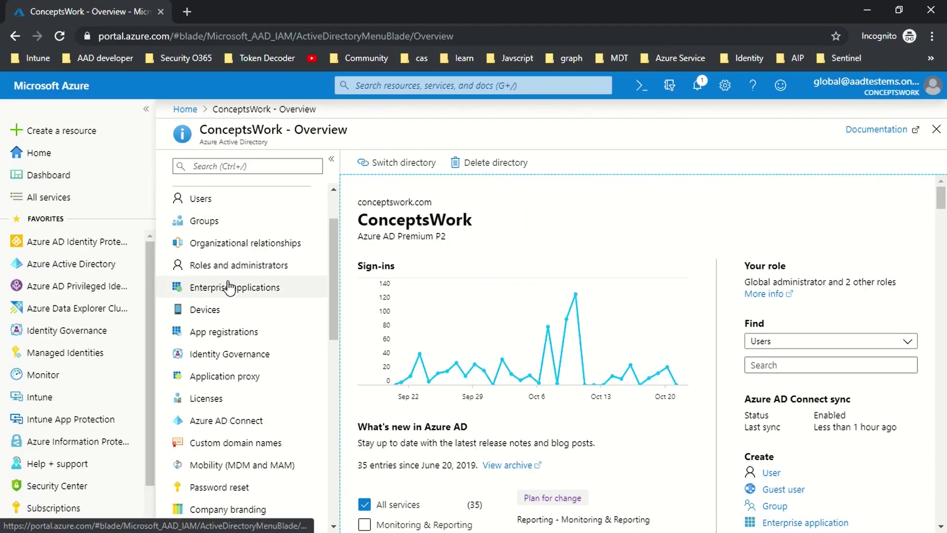
Scroll down the ConceptsWork directory overview to view the sign-ins chart
{"action": "scroll", "coordinate": [242, 286], "scroll_direction": "down", "scroll_amount": 3}
{"action": "left_click", "coordinate": [212, 267]}
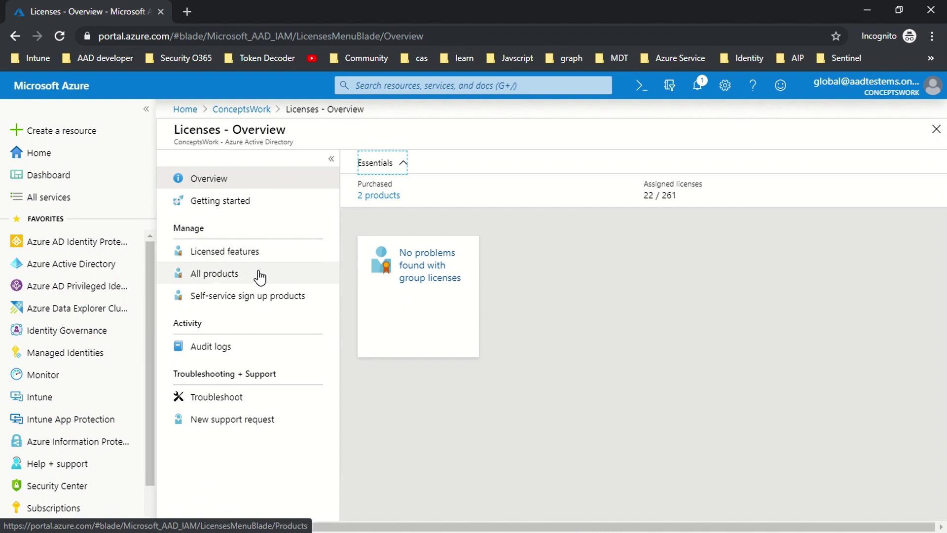
{"action": "left_click", "coordinate": [374, 198]}
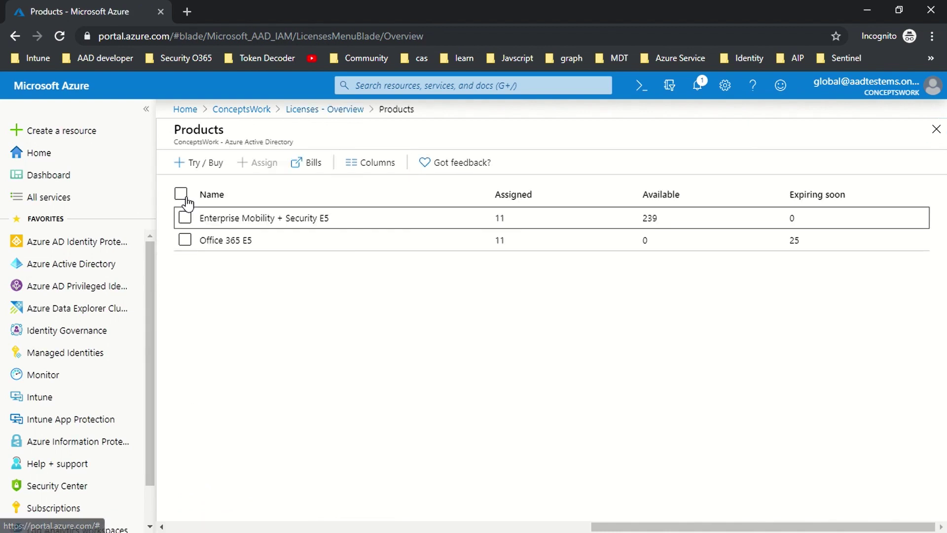
{"action": "left_click", "coordinate": [275, 227]}
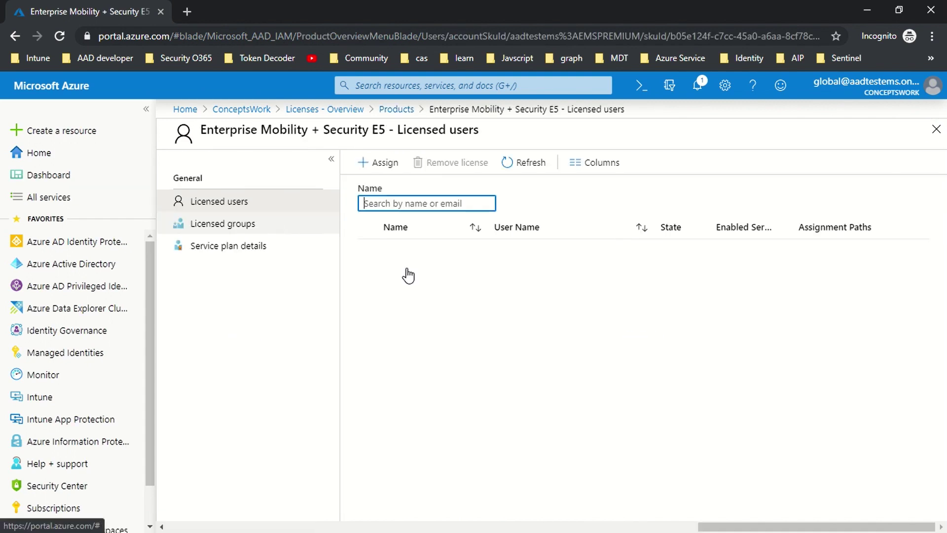
{"action": "left_click", "coordinate": [244, 248]}
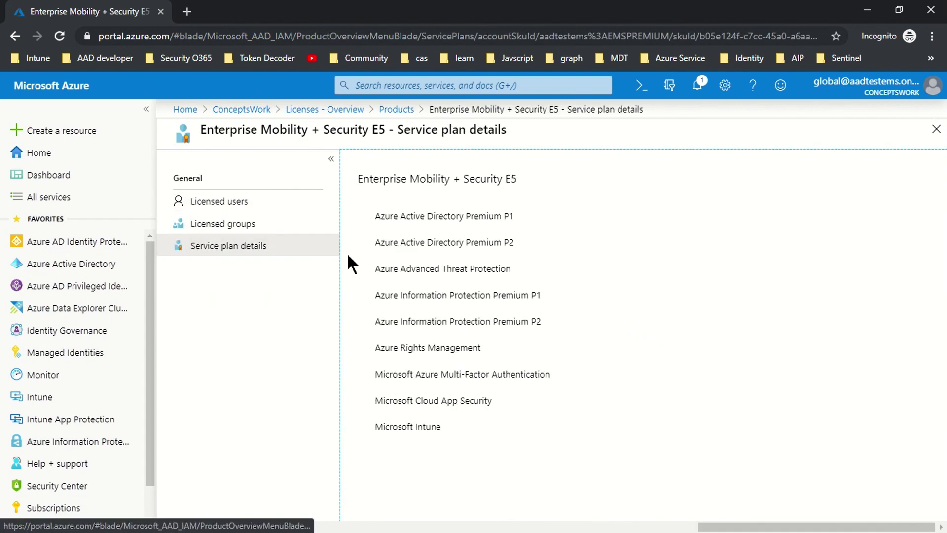
{"action": "left_click_drag", "start_coordinate": [371, 213], "coordinate": [516, 242]}
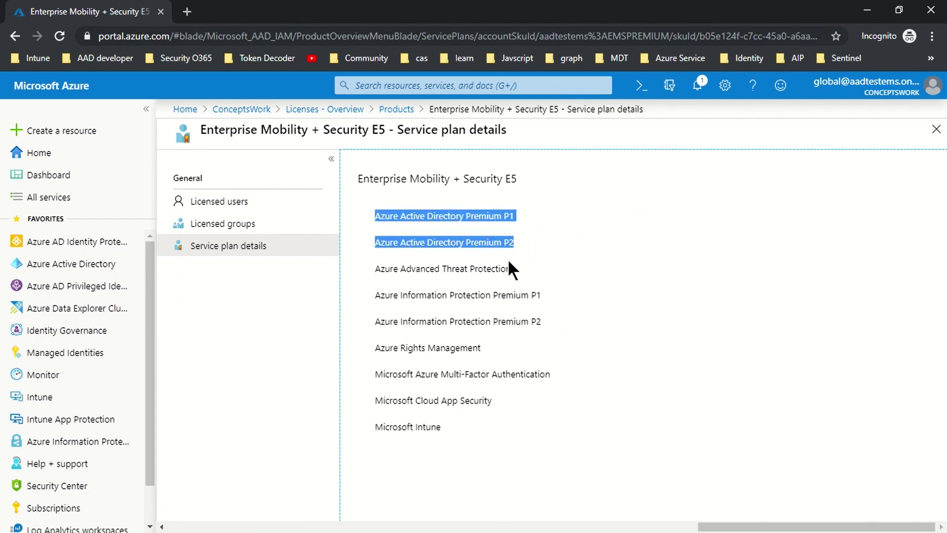
{"action": "left_click_drag", "start_coordinate": [420, 179], "coordinate": [722, 190]}
{"action": "left_click", "coordinate": [932, 139]}
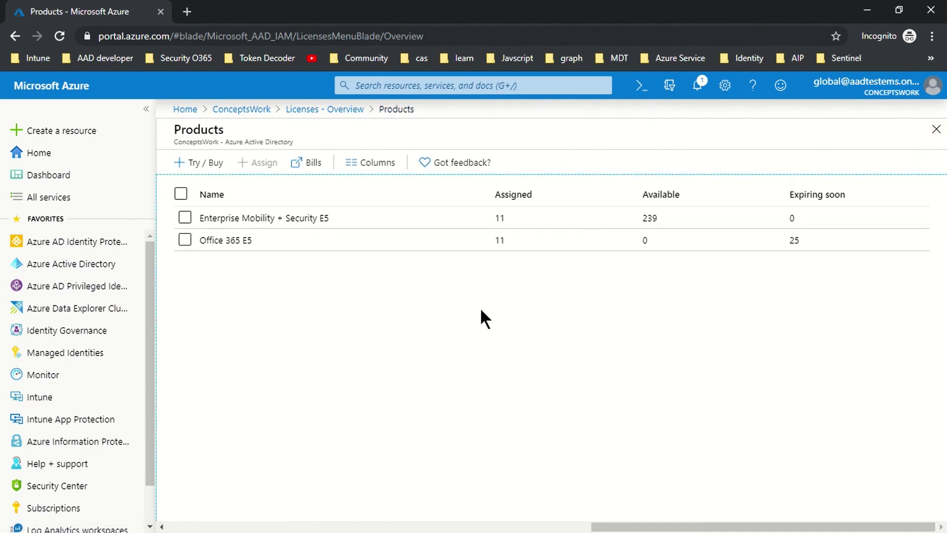
{"action": "left_click", "coordinate": [937, 133]}
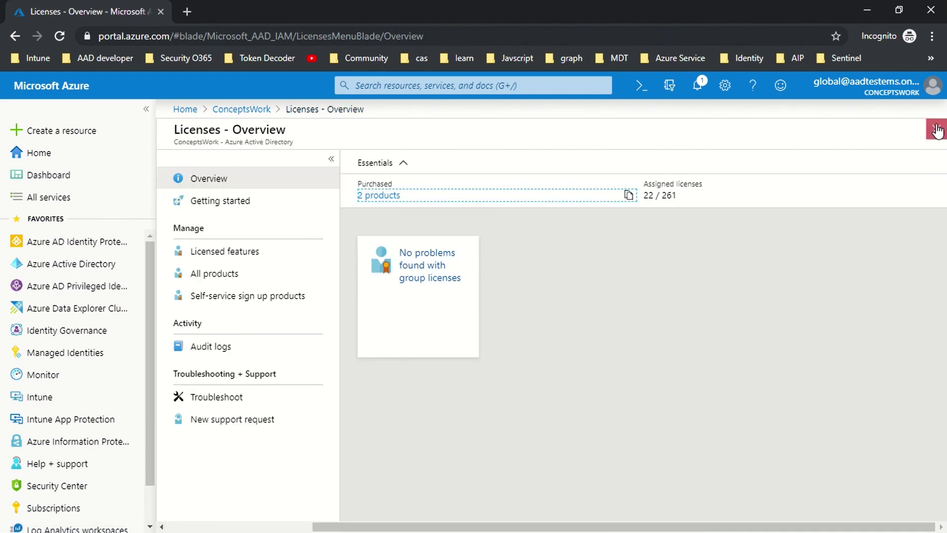
{"action": "left_click", "coordinate": [936, 130]}
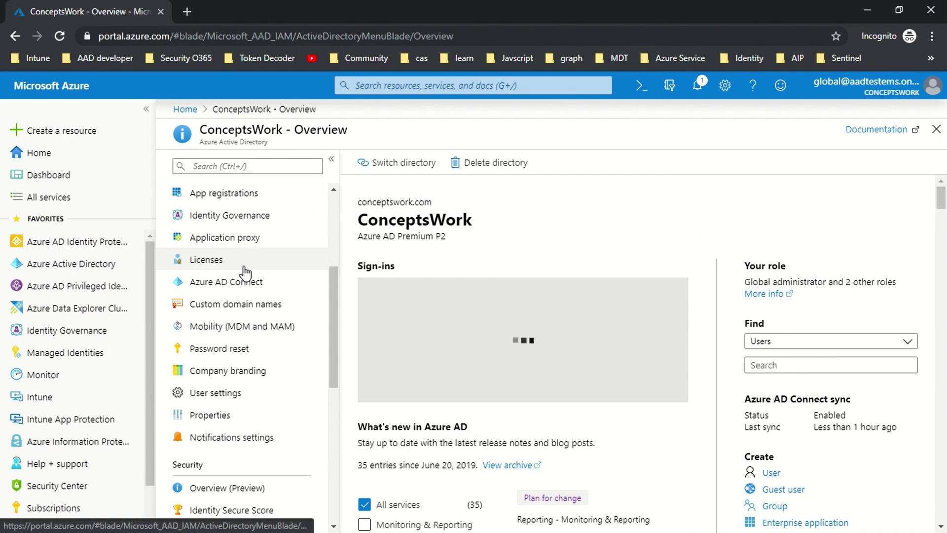
{"action": "scroll", "coordinate": [258, 284], "scroll_direction": "up", "scroll_amount": 5}
{"action": "left_click", "coordinate": [237, 293]}
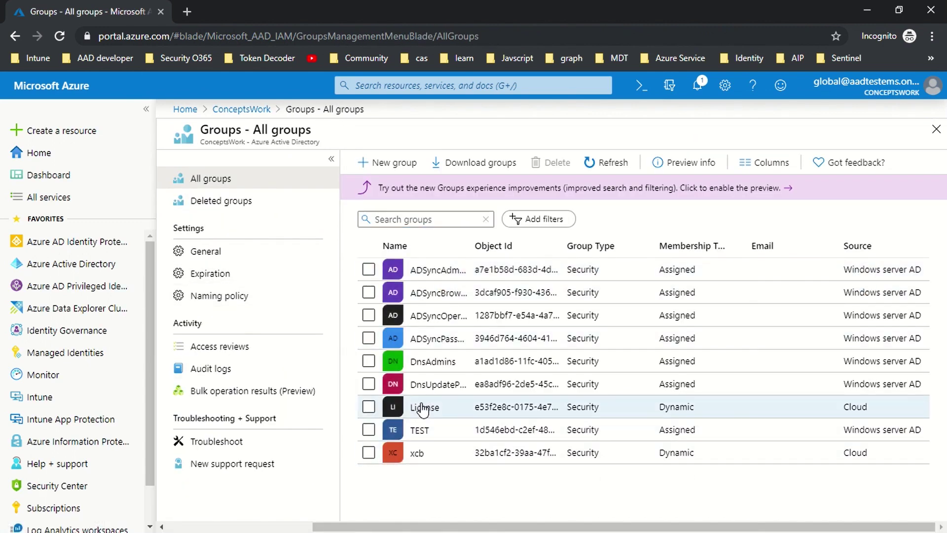
{"action": "left_click", "coordinate": [423, 408]}
{"action": "left_click", "coordinate": [221, 250]}
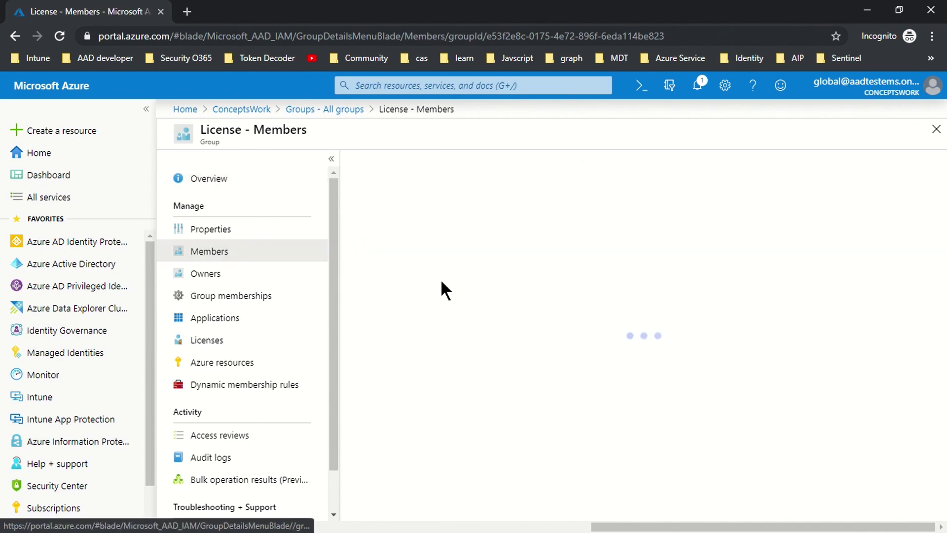
{"action": "left_click", "coordinate": [935, 130]}
{"action": "left_click", "coordinate": [935, 129]}
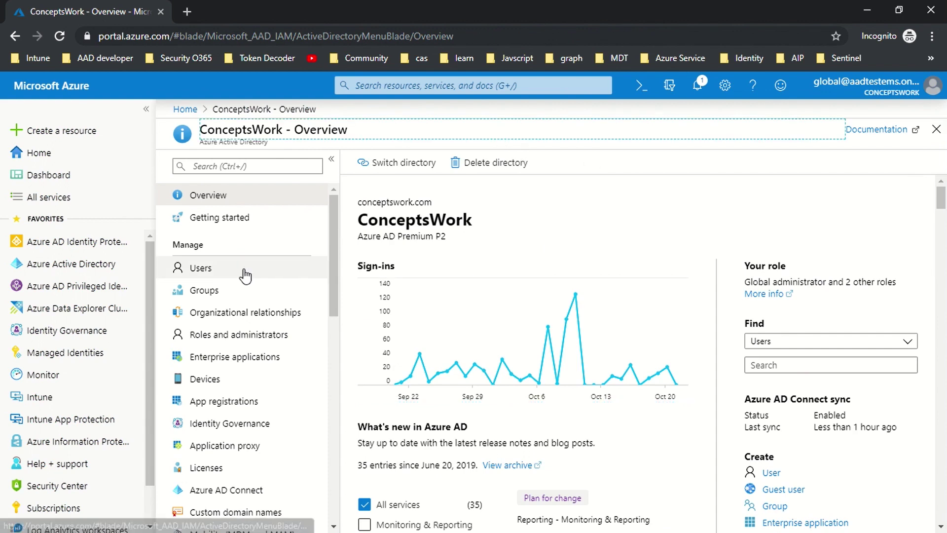
{"action": "scroll", "coordinate": [247, 268], "scroll_direction": "down", "scroll_amount": 2}
{"action": "scroll", "coordinate": [473, 183], "scroll_direction": "down", "scroll_amount": 1}
{"action": "scroll", "coordinate": [236, 327], "scroll_direction": "down", "scroll_amount": 4}
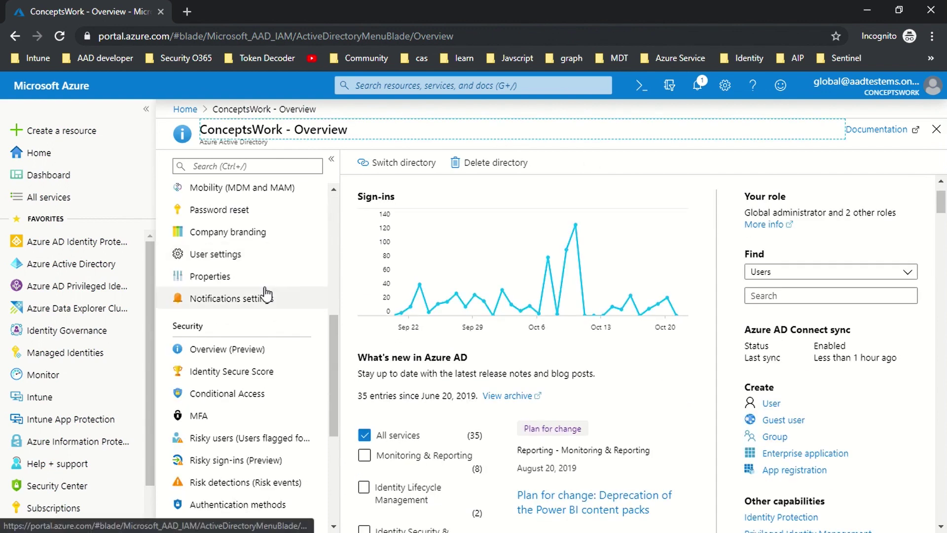
Enable self-service password reset for the selected group License and review its authentication methods
{"action": "left_click", "coordinate": [219, 213]}
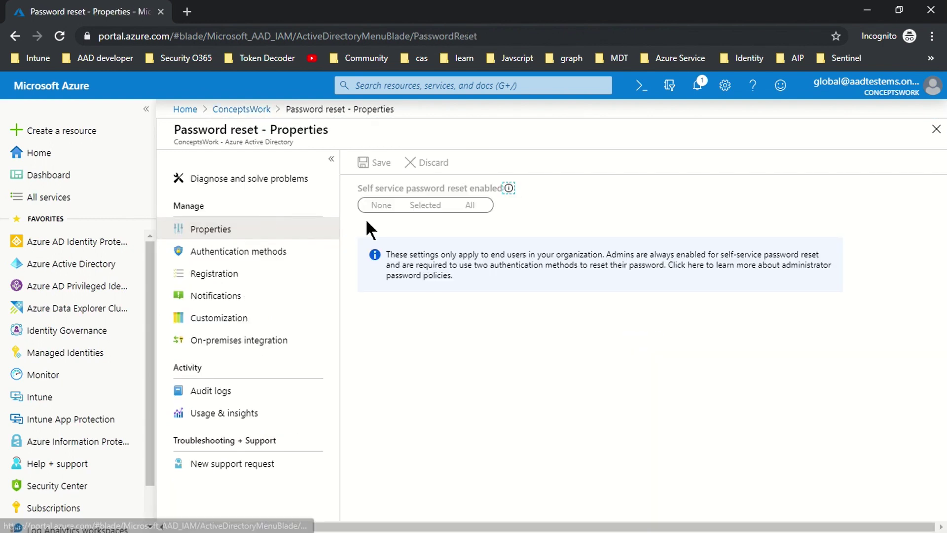
{"action": "left_click", "coordinate": [422, 205]}
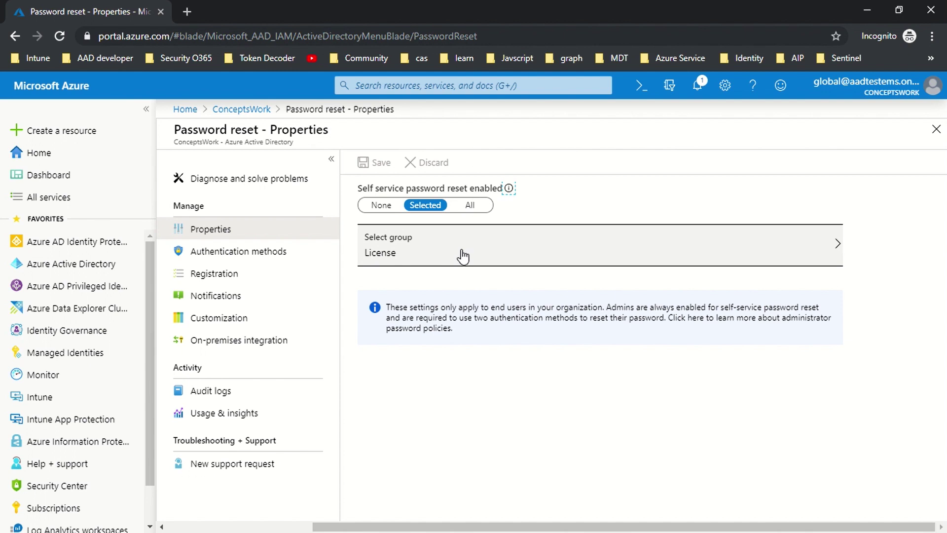
{"action": "left_click", "coordinate": [258, 254]}
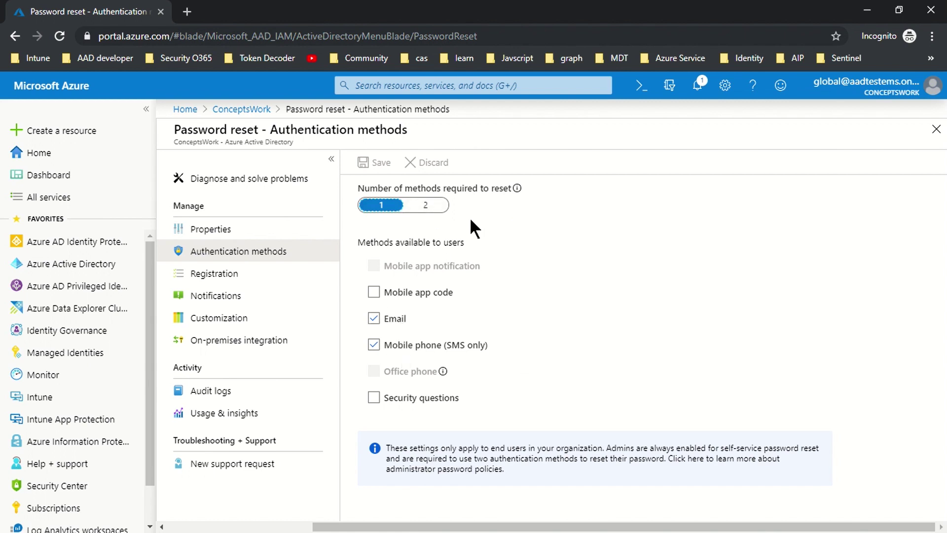
Review registration settings: register at sign-in, re-confirm every 180 days
{"action": "left_click", "coordinate": [224, 278]}
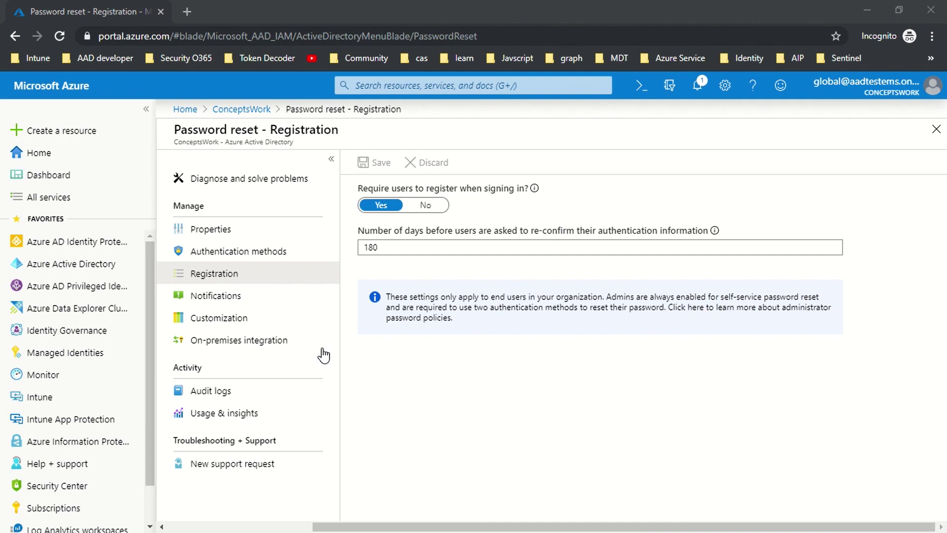
Review the password reset notification settings and the helpdesk link customization
{"action": "left_click", "coordinate": [229, 298]}
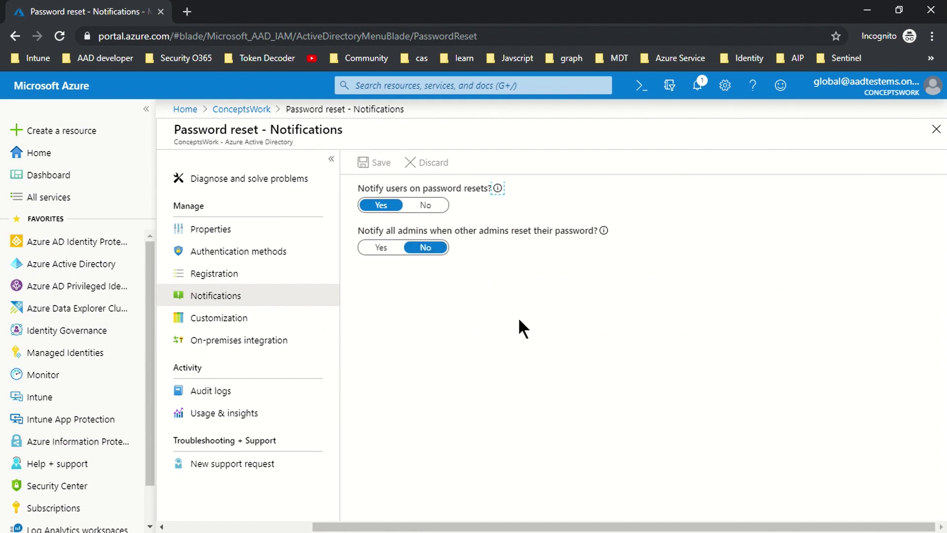
{"action": "left_click", "coordinate": [242, 325]}
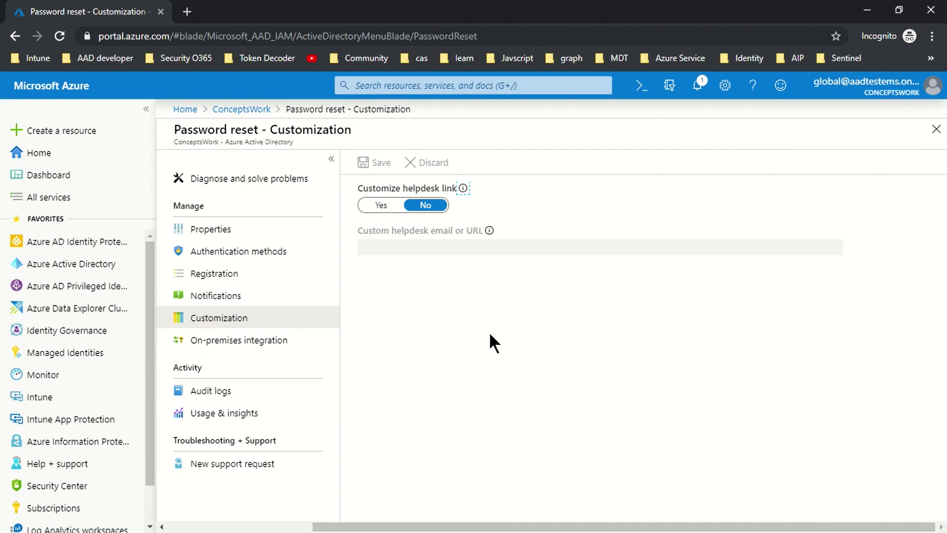
Check the password reset on-premises integration status
{"action": "left_click", "coordinate": [250, 343]}
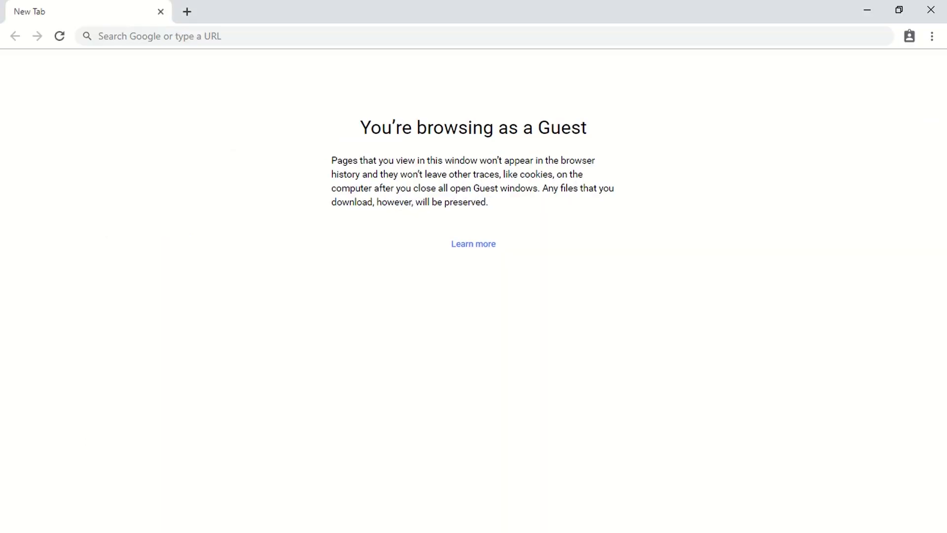
{"action": "left_click", "coordinate": [446, 36]}
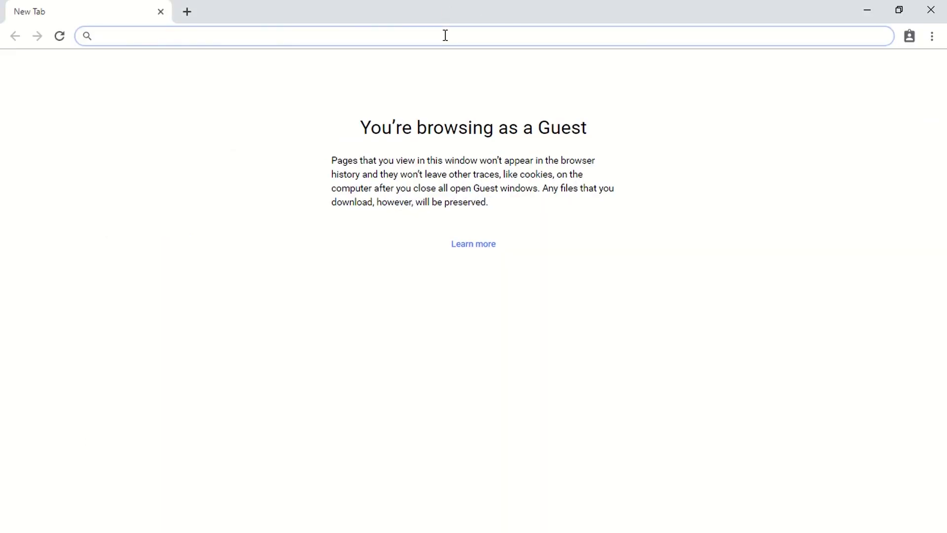
{"action": "type", "text": "https://aka."}
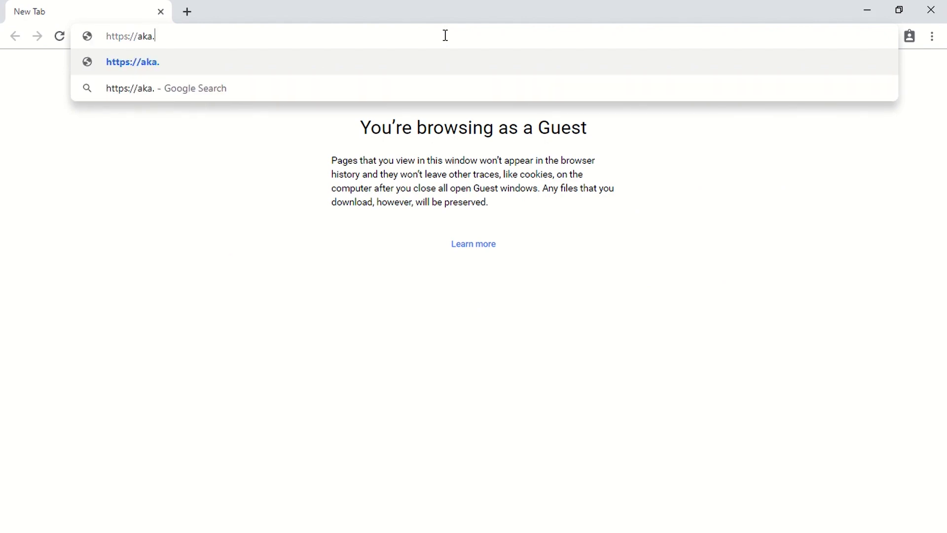
{"action": "type", "text": "ms/ss"}
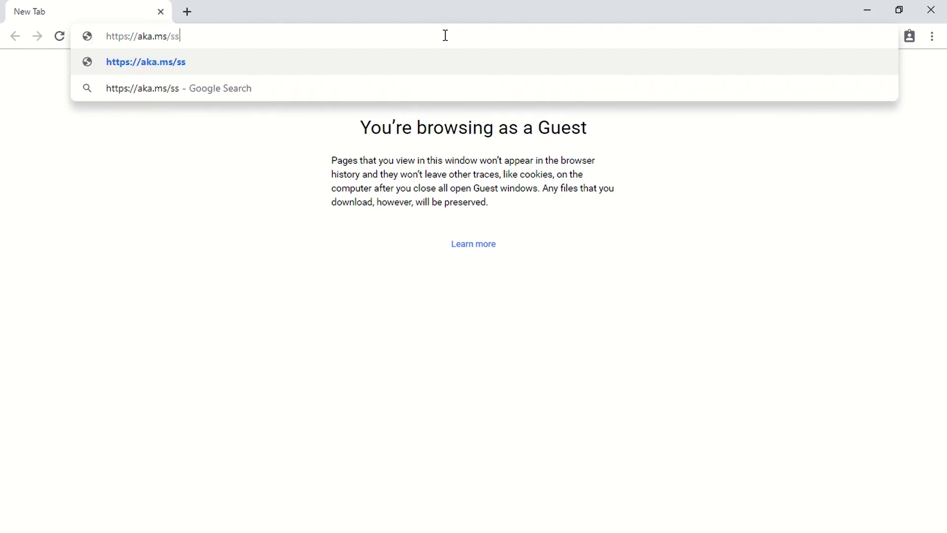
{"action": "type", "text": "prsetup"}
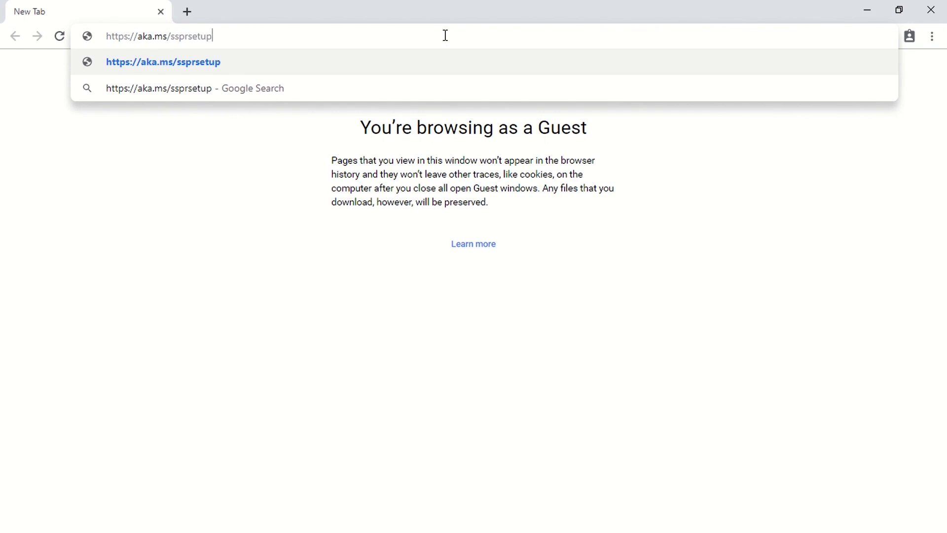
{"action": "key", "text": "Return"}
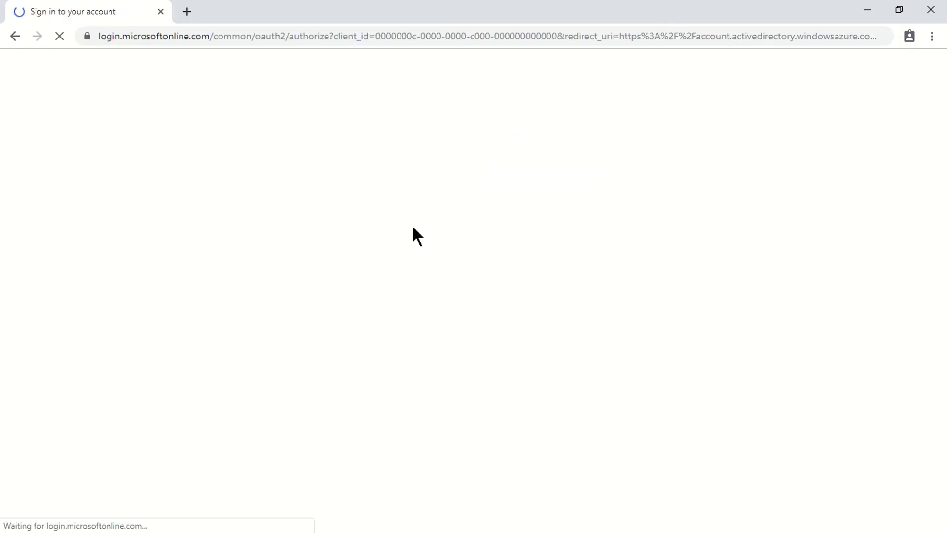
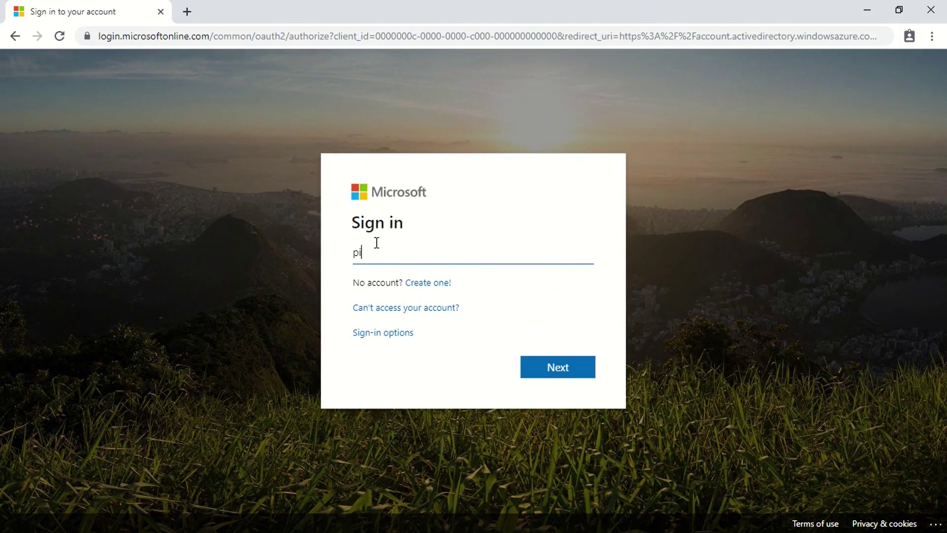
Sign in with the user's work e-mail and password, choosing to stay signed in
{"action": "key", "text": "Return"}
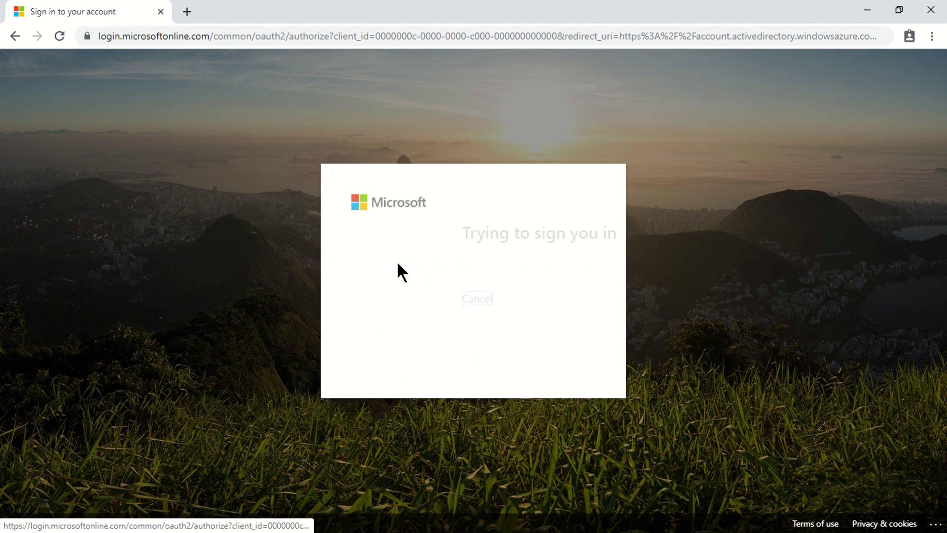
{"action": "type", "text": "•••••••••"}
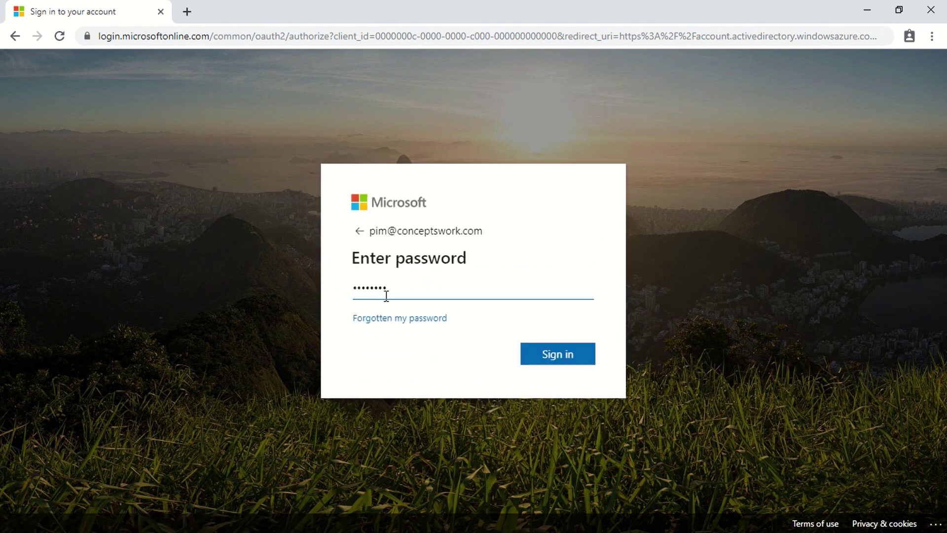
{"action": "left_click", "coordinate": [541, 354]}
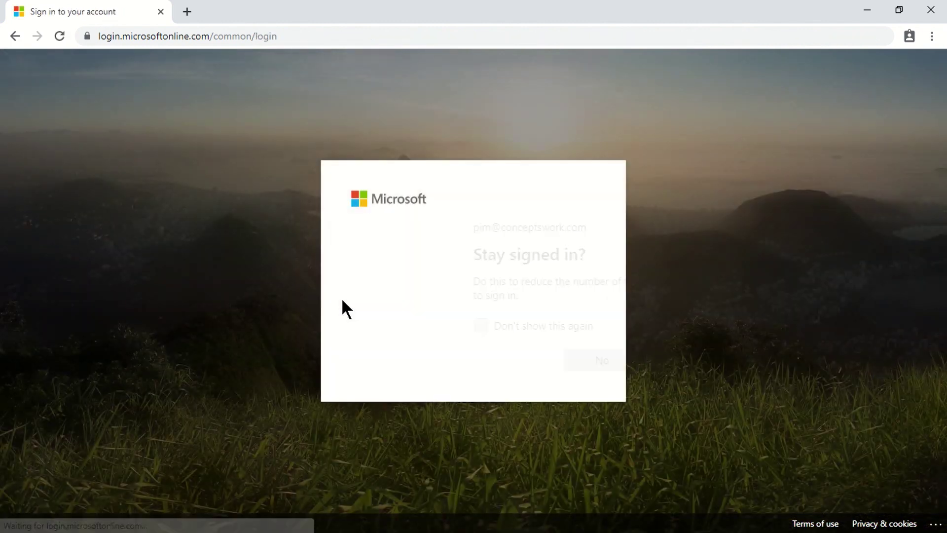
{"action": "left_click", "coordinate": [552, 363]}
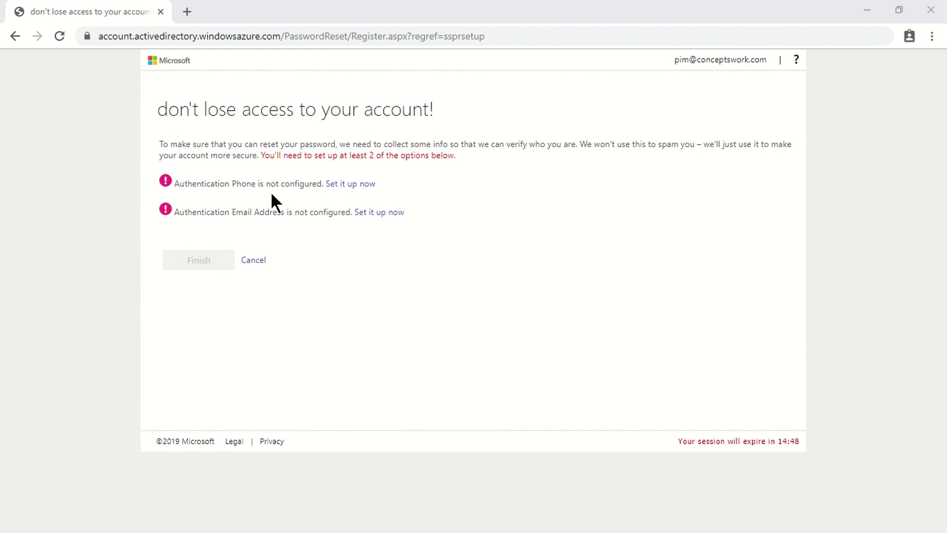
Start authentication phone setup with country India (+91), then go back to the registration summary
{"action": "left_click", "coordinate": [357, 189]}
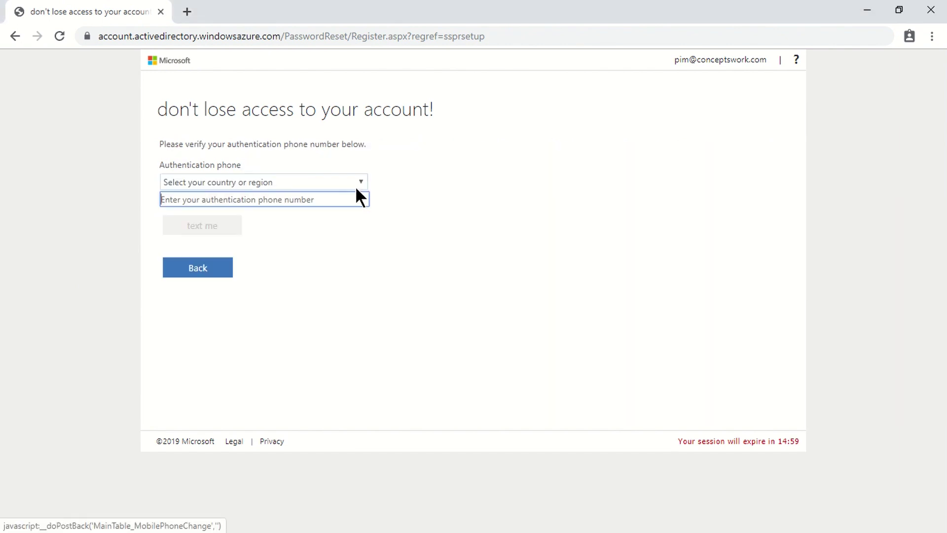
{"action": "left_click", "coordinate": [196, 181]}
{"action": "type", "text": "india"}
{"action": "key", "text": "Return"}
{"action": "left_click", "coordinate": [192, 199]}
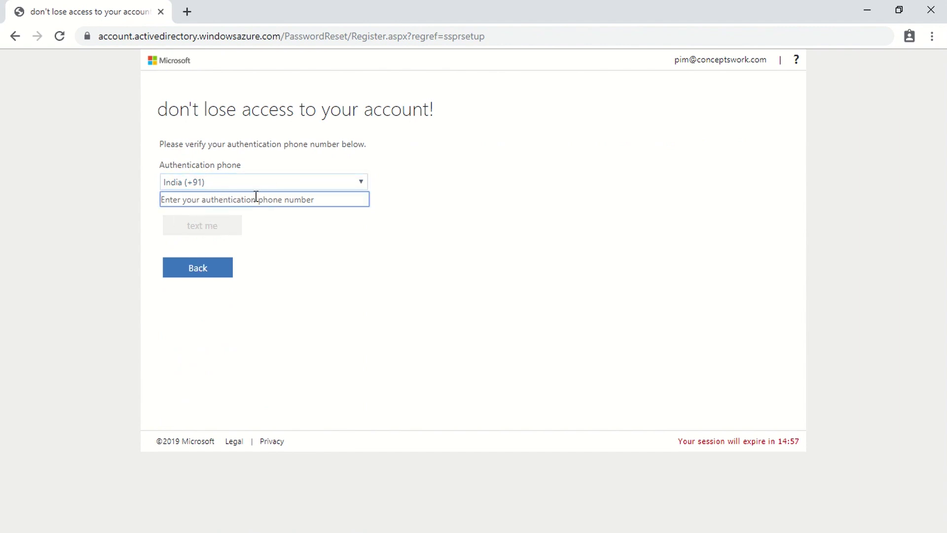
{"action": "left_click", "coordinate": [196, 266]}
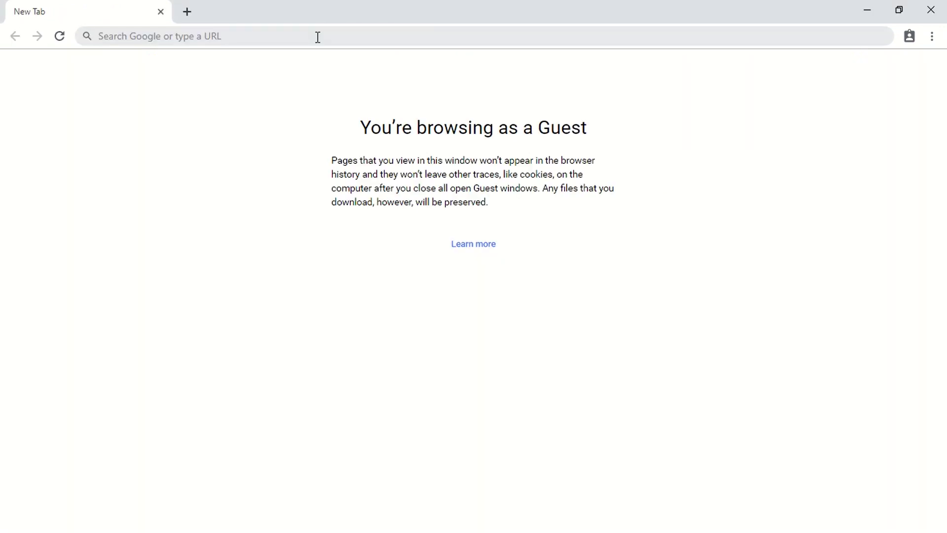
{"action": "left_click", "coordinate": [318, 37]}
{"action": "type", "text": "h"}
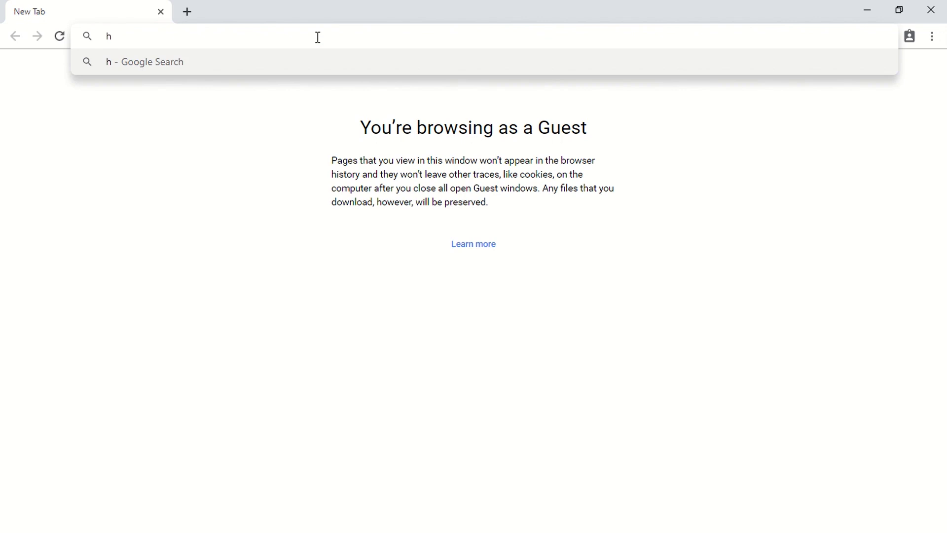
{"action": "type", "text": "ttps://"}
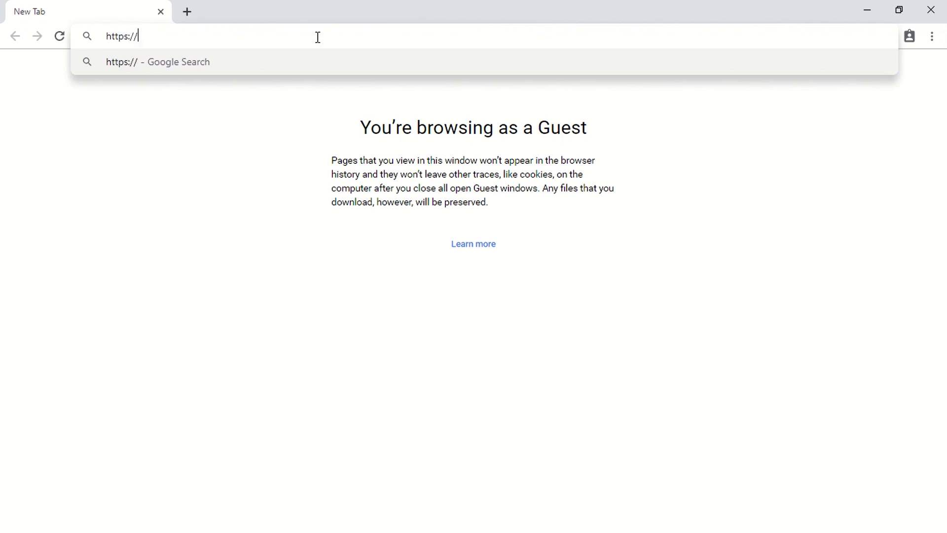
{"action": "type", "text": "aka."}
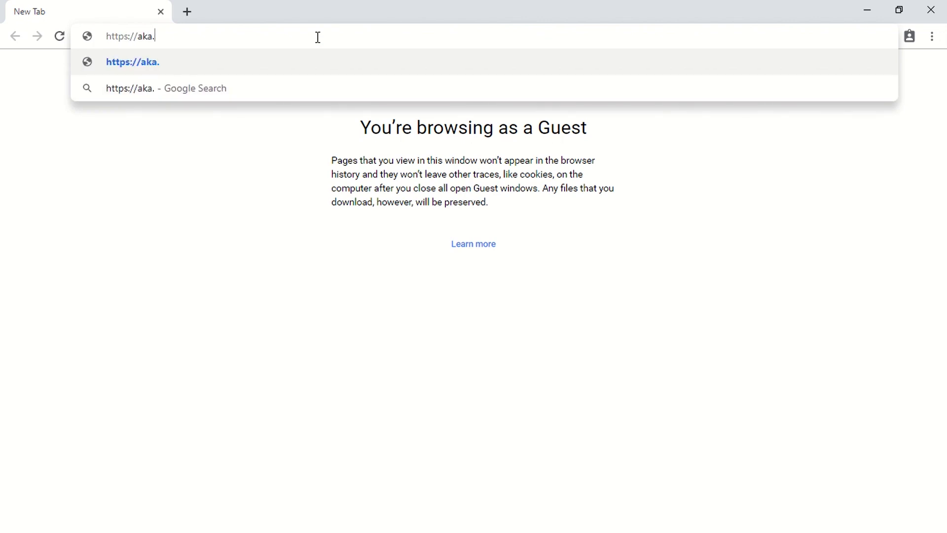
{"action": "type", "text": "ms/sspr"}
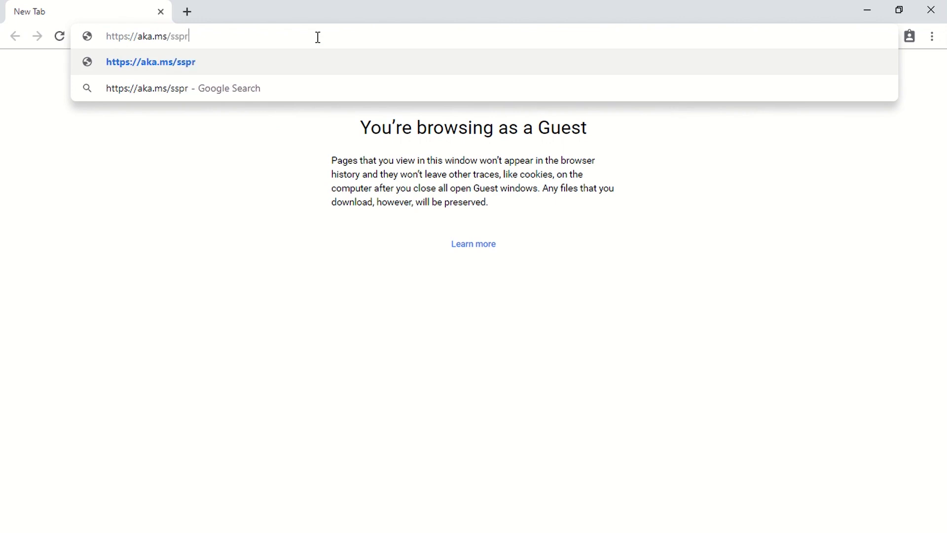
{"action": "key", "text": "Return"}
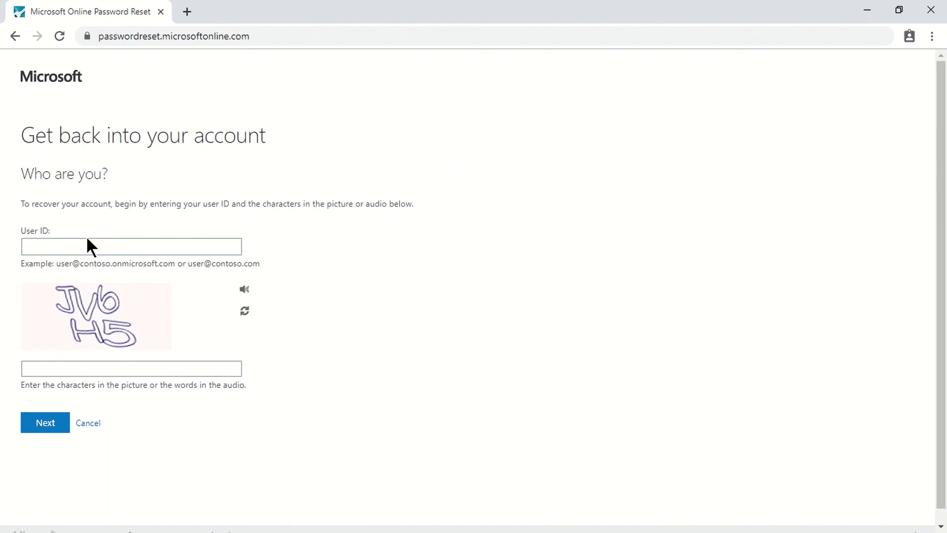
Submit the user's ID and captcha, confirm 'I've forgotten my password', and open a new tab
{"action": "left_click", "coordinate": [56, 248]}
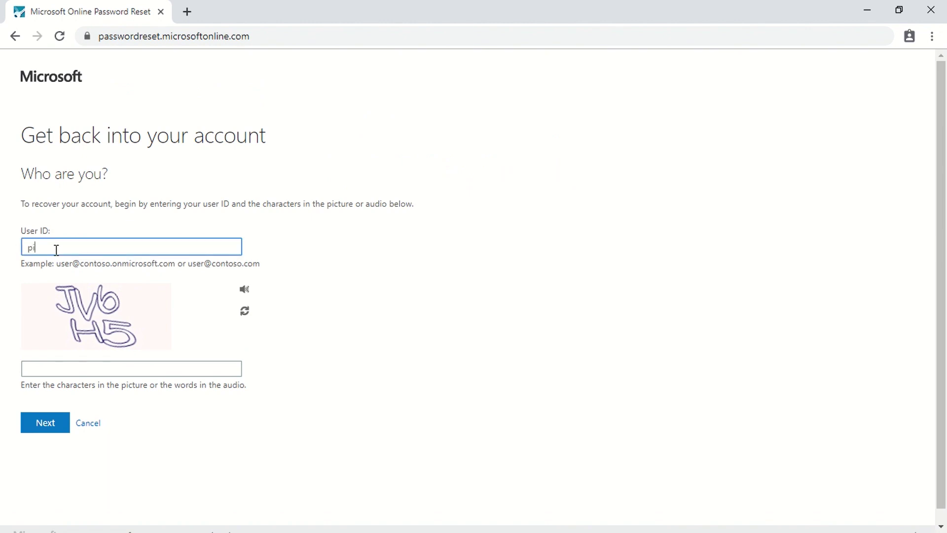
{"action": "left_click", "coordinate": [64, 370]}
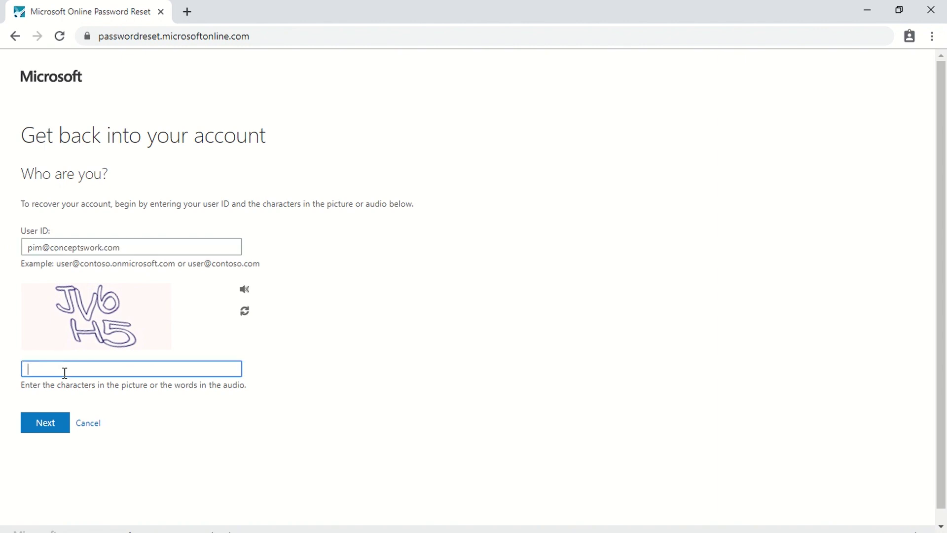
{"action": "type", "text": "JV6H5"}
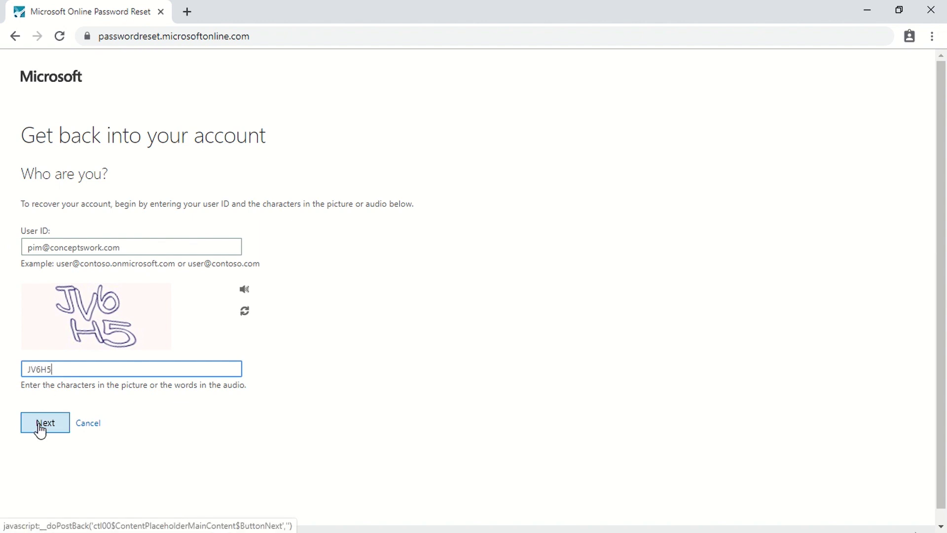
{"action": "left_click", "coordinate": [39, 426]}
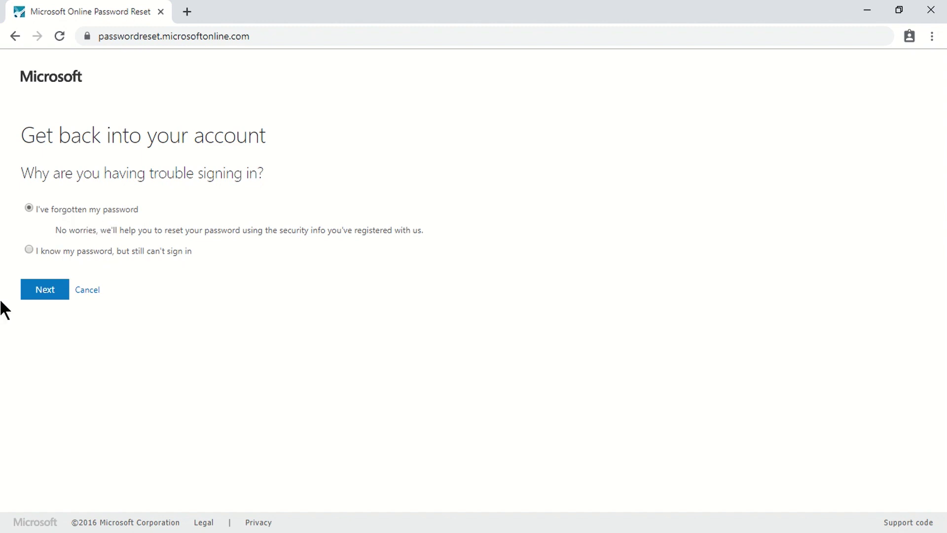
{"action": "left_click", "coordinate": [30, 291]}
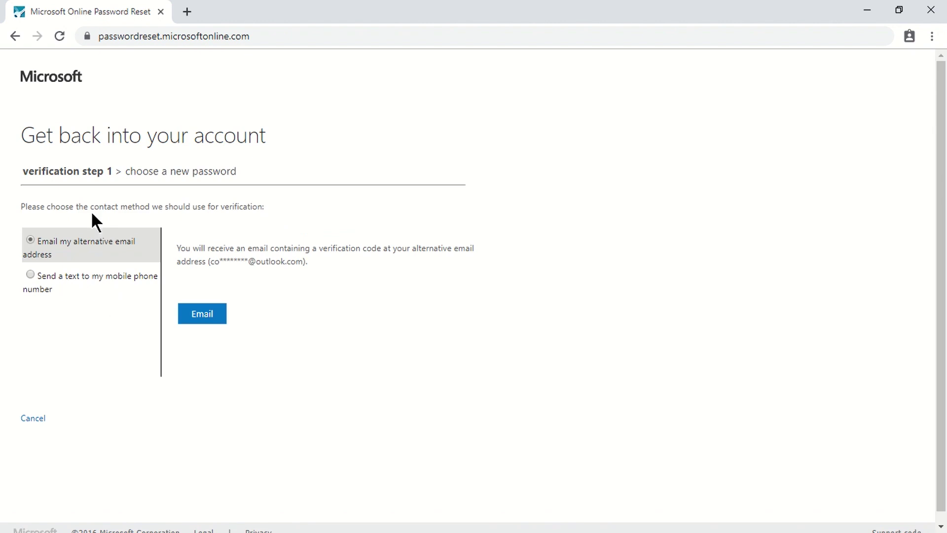
{"action": "left_click", "coordinate": [186, 13]}
Open outlook.com in the new tab and start signing in
{"action": "type", "text": "out"}
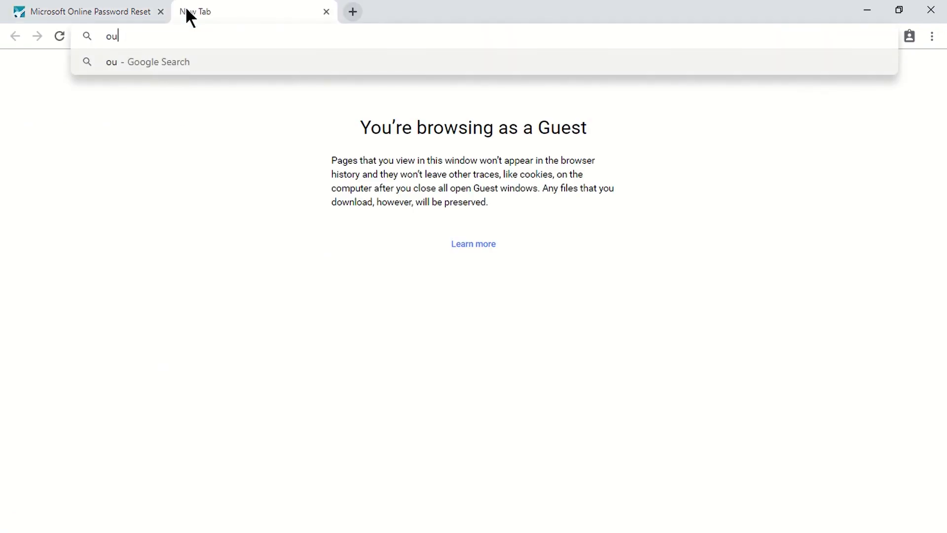
{"action": "type", "text": "lo"}
{"action": "type", "text": "com"}
{"action": "key", "text": "Return"}
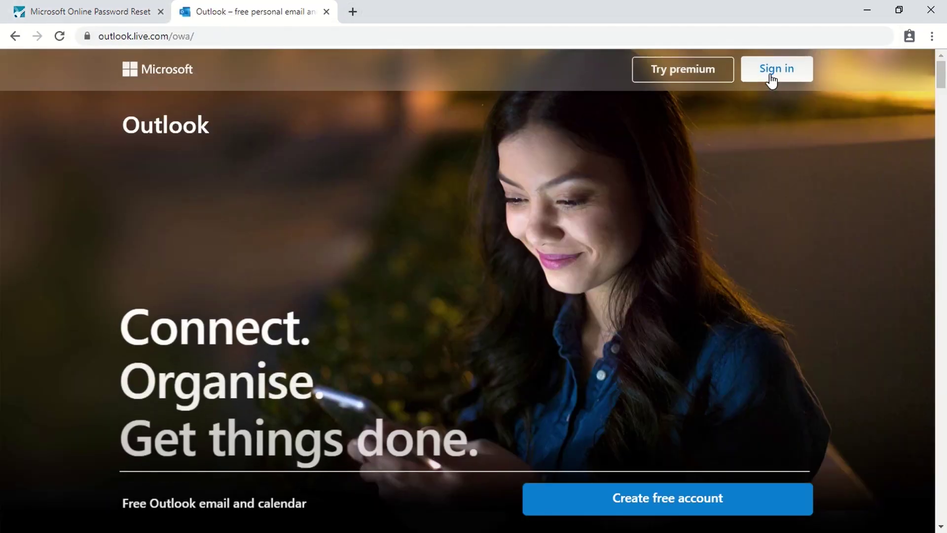
{"action": "left_click", "coordinate": [772, 79]}
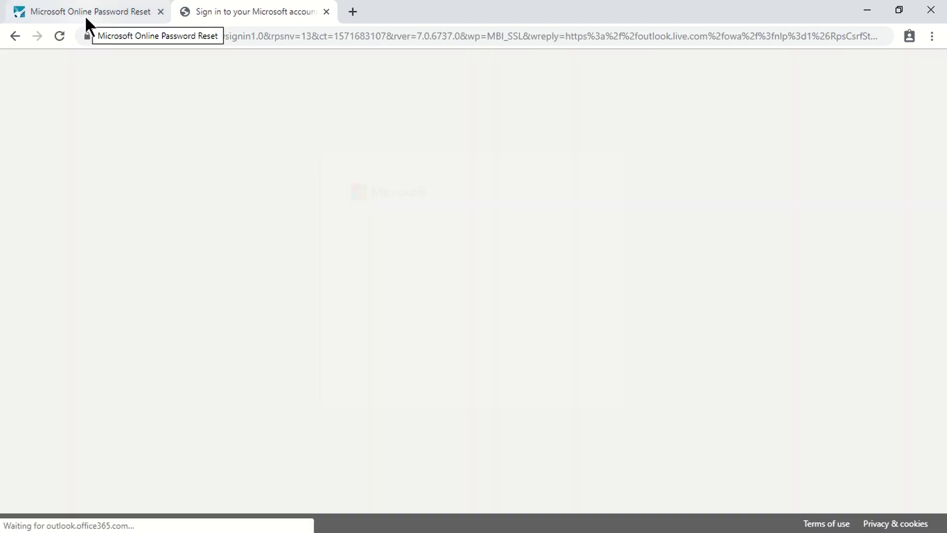
Sign in to the alternative Outlook mailbox with its e-mail and password, then return to the reset tab
{"action": "left_click", "coordinate": [85, 16]}
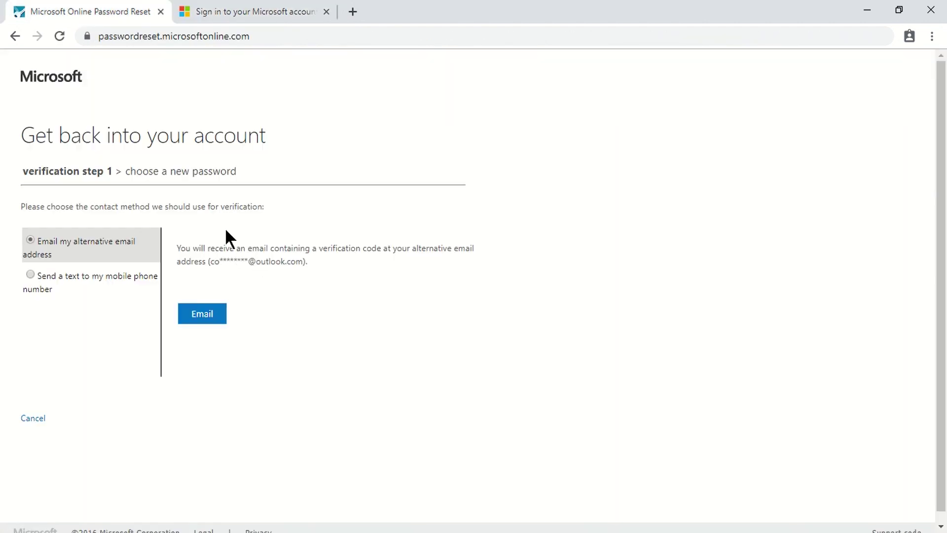
{"action": "left_click", "coordinate": [220, 14]}
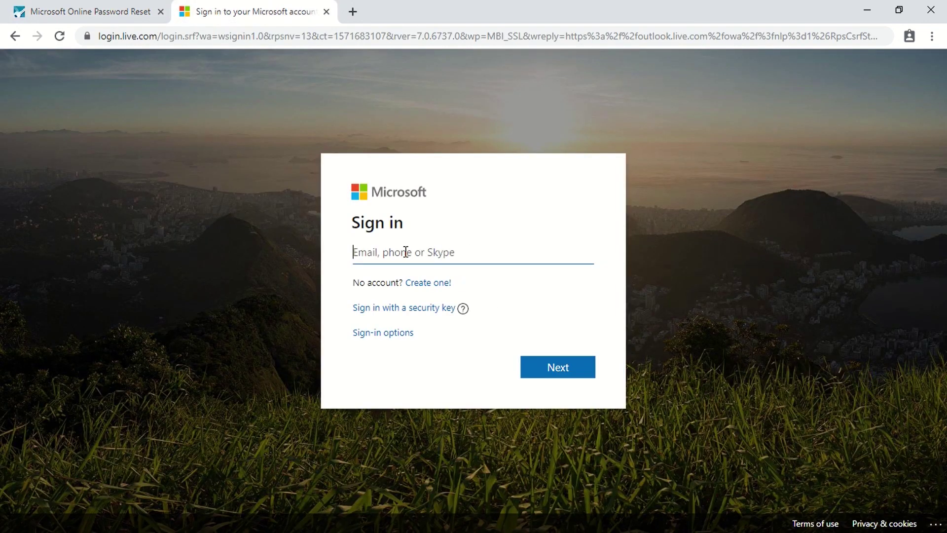
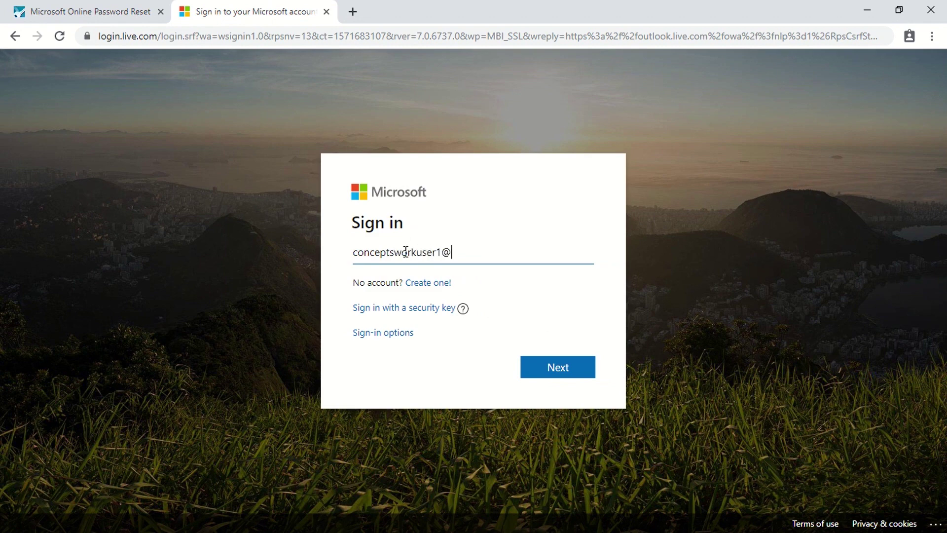
{"action": "key", "text": "Return"}
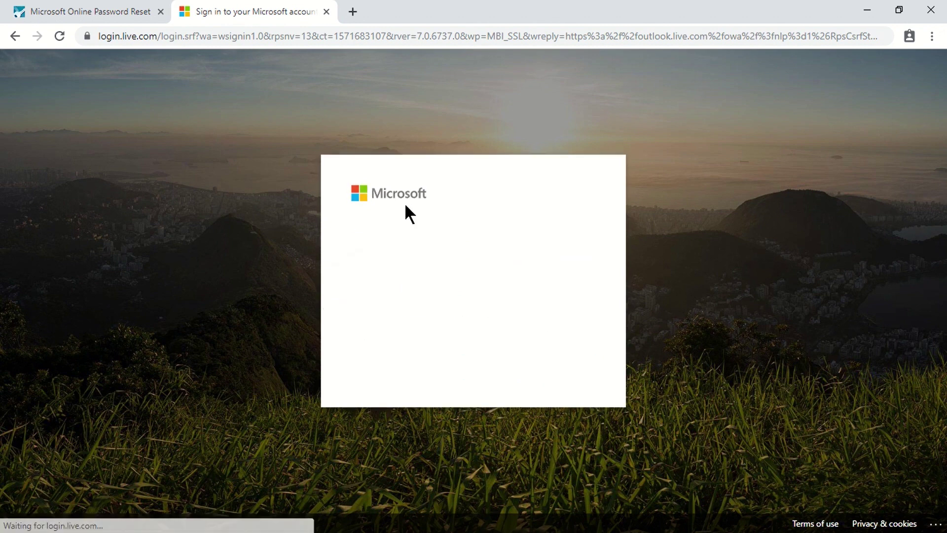
{"action": "type", "text": "••"}
{"action": "type", "text": "•"}
{"action": "key", "text": "BackSpace"}
{"action": "key", "text": "BackSpace"}
{"action": "key", "text": "BackSpace"}
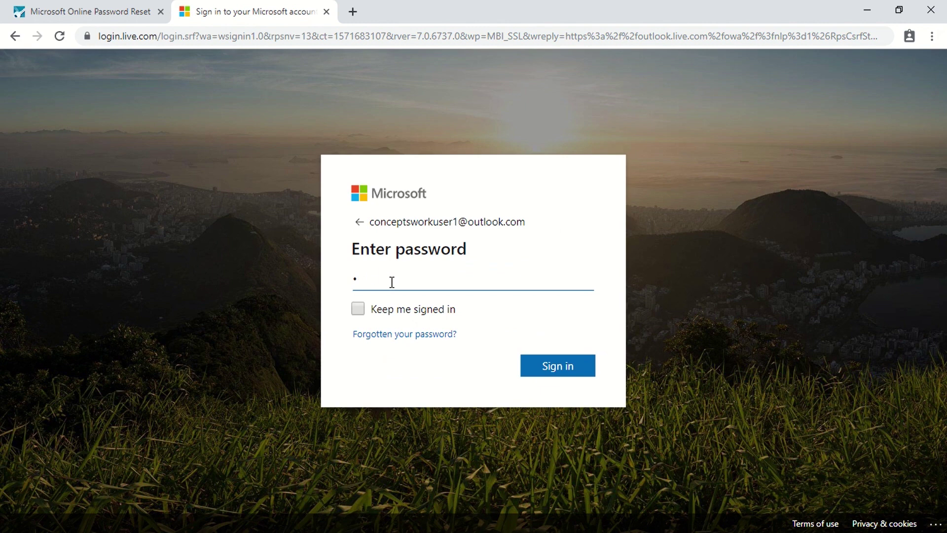
{"action": "type", "text": "••••••••"}
{"action": "key", "text": "Return"}
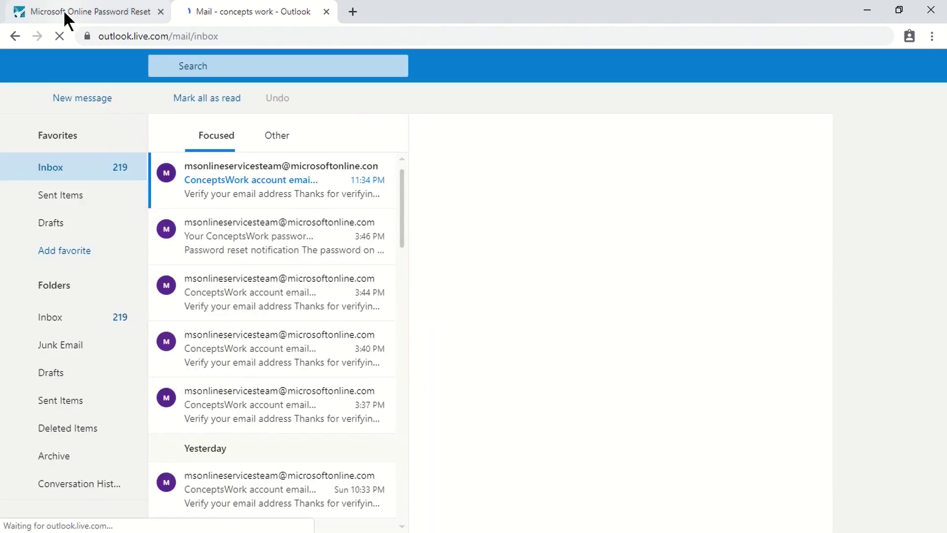
{"action": "left_click", "coordinate": [65, 11]}
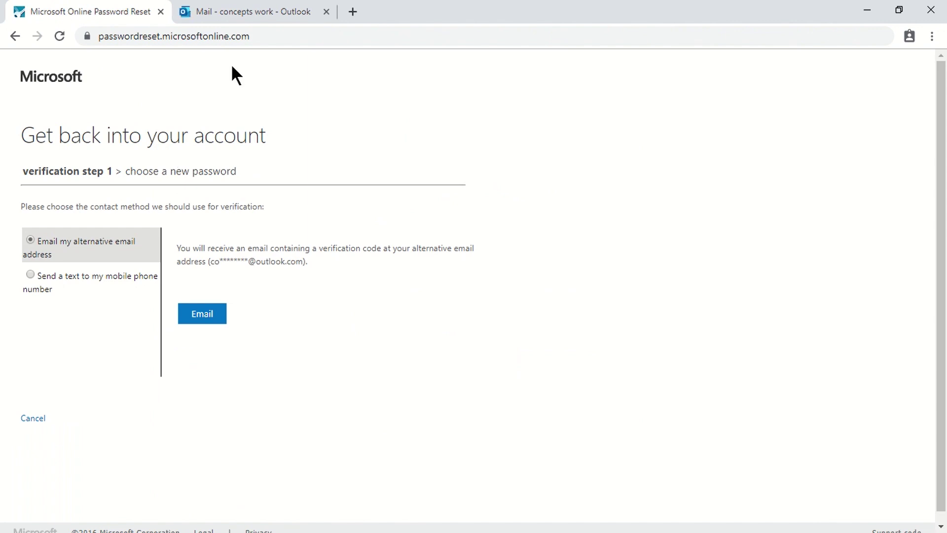
Request a fresh verification code to the alternative e-mail from the reset page
{"action": "left_click", "coordinate": [241, 13]}
{"action": "left_click", "coordinate": [80, 13]}
{"action": "left_click", "coordinate": [200, 314]}
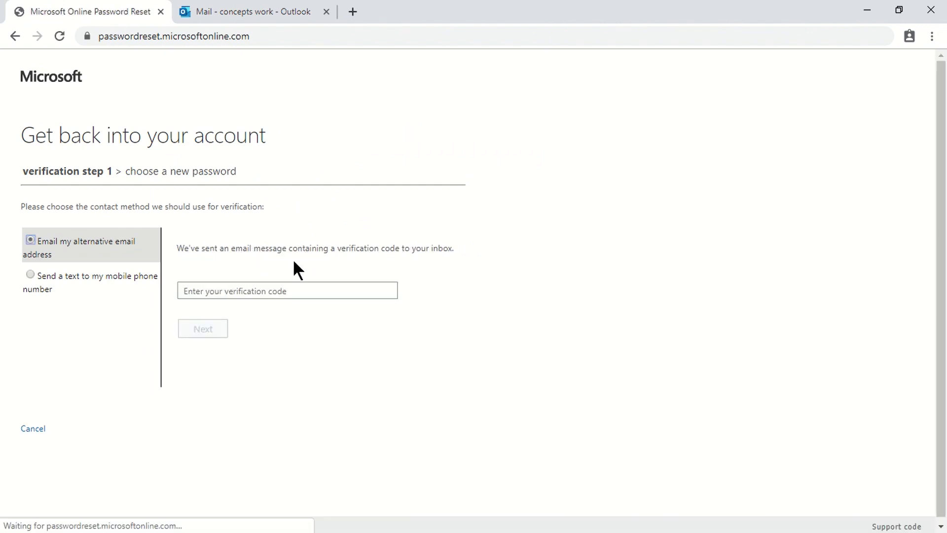
Copy the code from the newest ConceptsWork verification e-mail in Outlook.com, then return to the reset page
{"action": "left_click", "coordinate": [232, 12]}
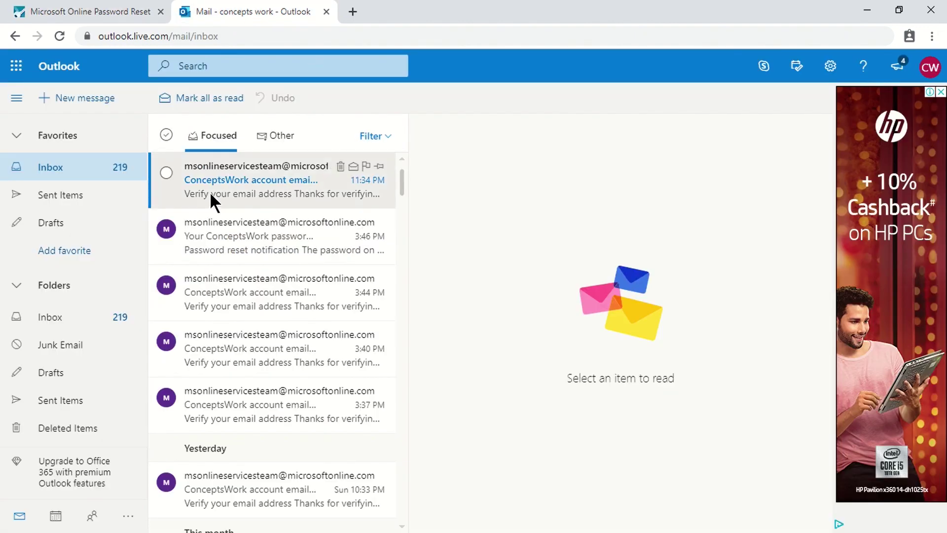
{"action": "left_click", "coordinate": [211, 197]}
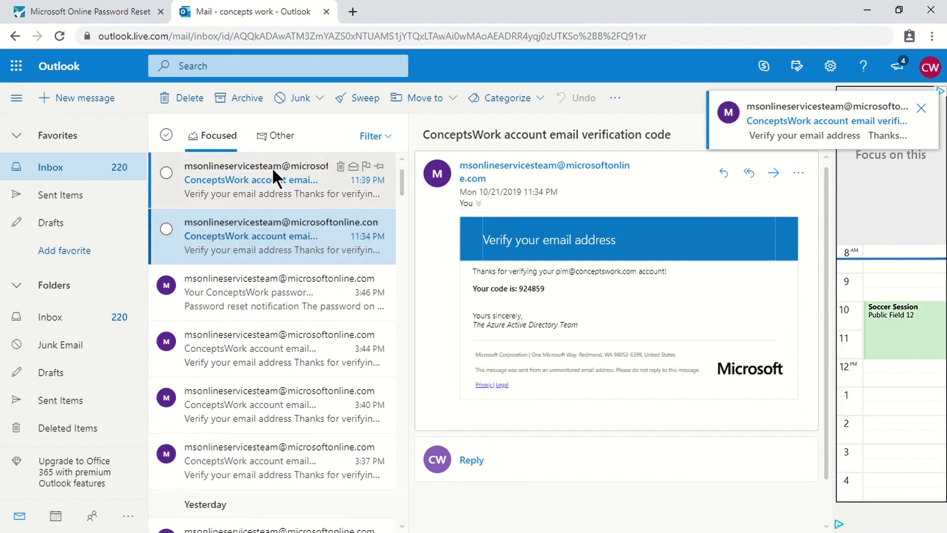
{"action": "left_click", "coordinate": [256, 191]}
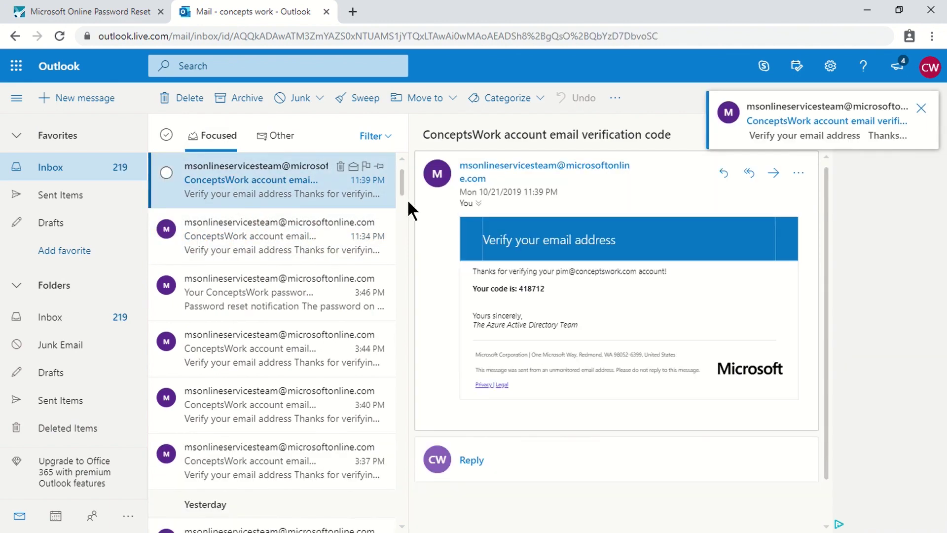
{"action": "double_click", "coordinate": [538, 289]}
{"action": "key", "text": "ctrl+c"}
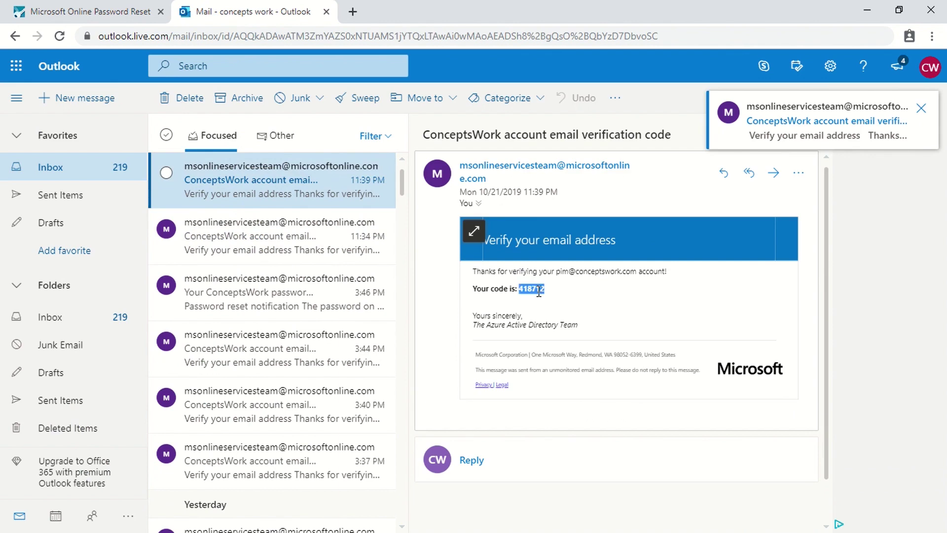
{"action": "left_click", "coordinate": [126, 10]}
Paste the verification code and submit it
{"action": "left_click", "coordinate": [223, 291]}
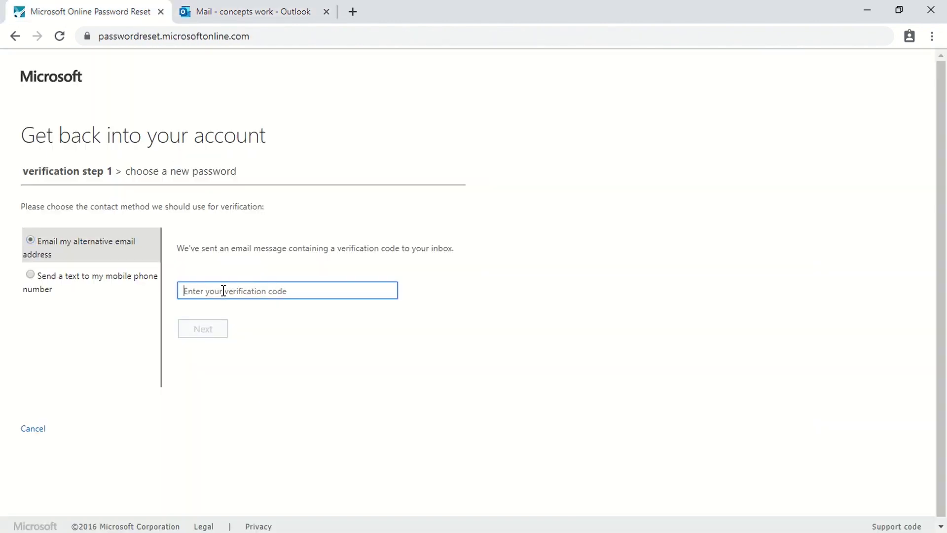
{"action": "key", "text": "ctrl+v"}
{"action": "left_click", "coordinate": [218, 330]}
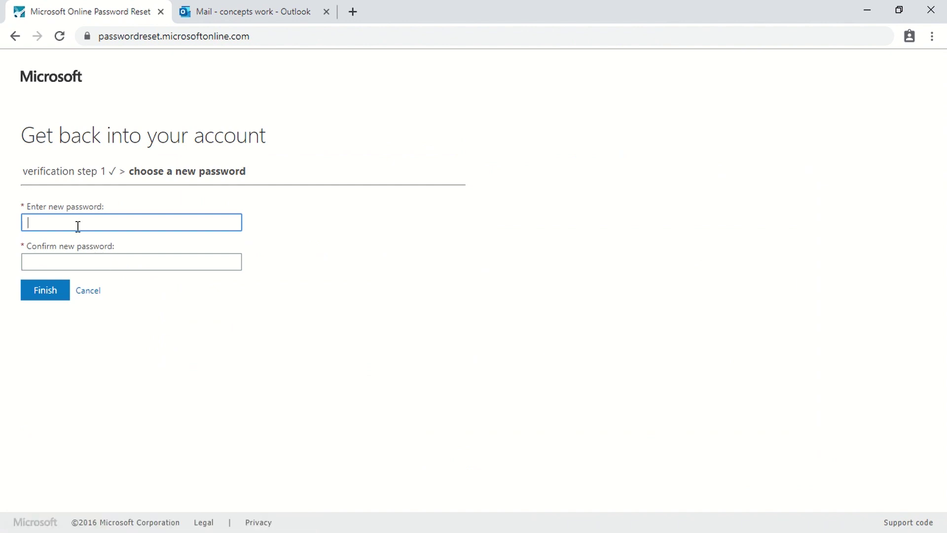
Enter and confirm a new password and finish; it's rejected by the corporate policy
{"action": "type", "text": "••••••••••••••"}
{"action": "key", "text": "Tab"}
{"action": "type", "text": "••••••••••"}
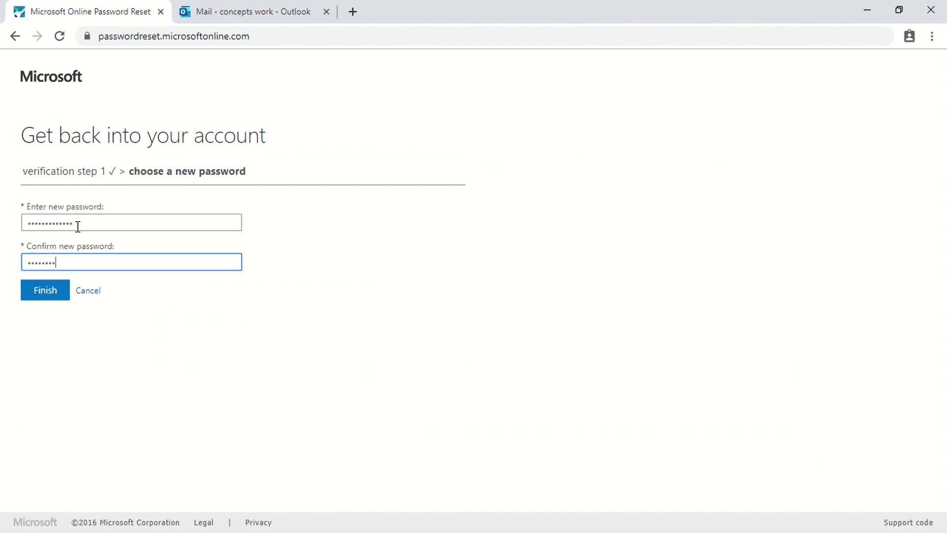
{"action": "left_click", "coordinate": [27, 295]}
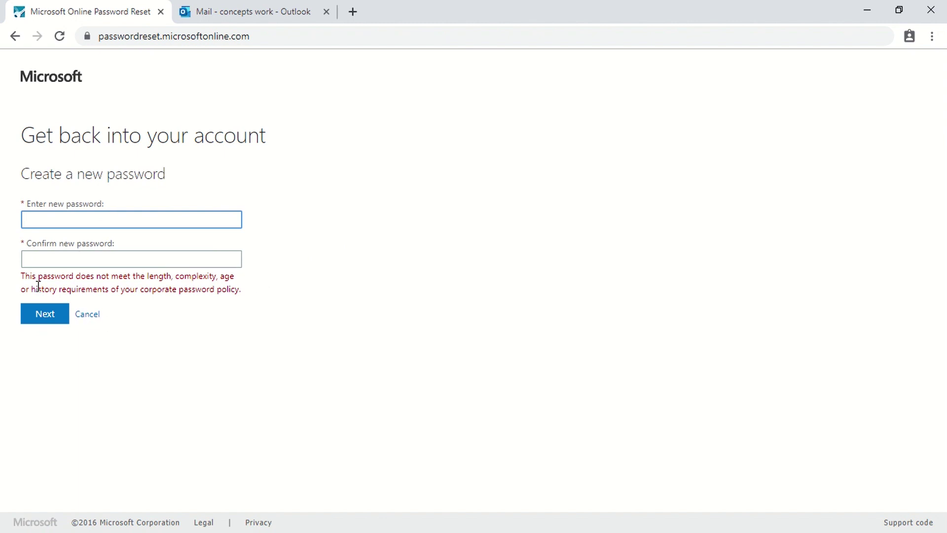
Highlight the corporate password policy error, then switch to the remote server session
{"action": "left_click_drag", "start_coordinate": [22, 273], "coordinate": [252, 291]}
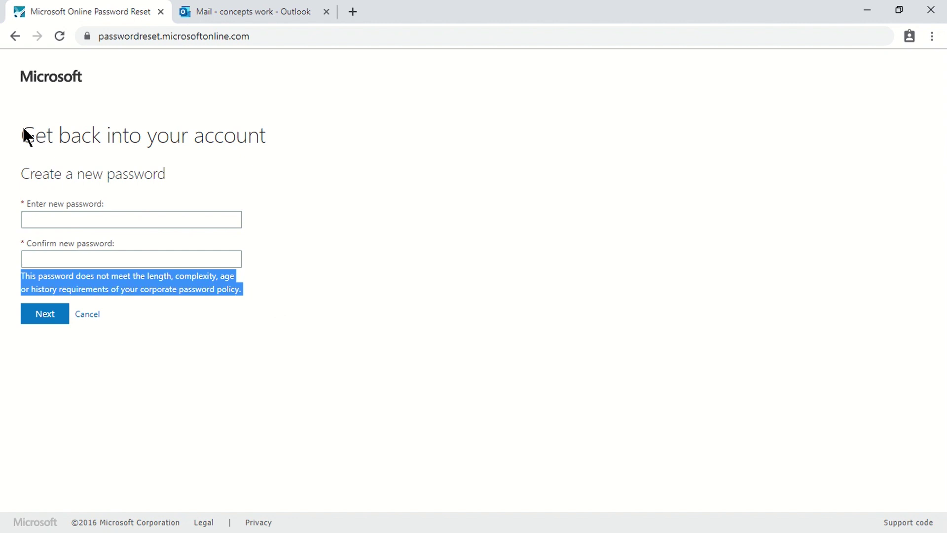
{"action": "key", "text": "alt+Tab"}
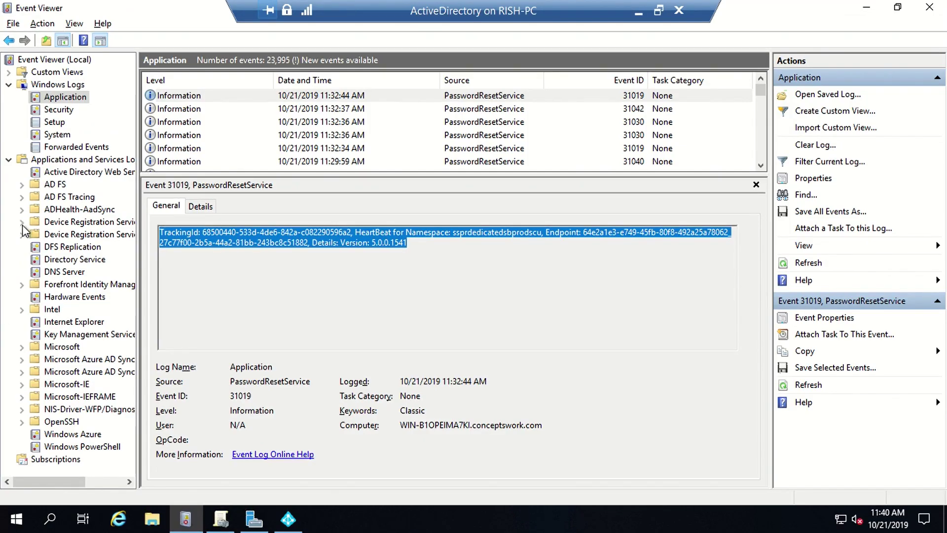
Refresh the Application log and read PasswordResetService error 33008 with code 80230619
{"action": "left_click", "coordinate": [808, 263]}
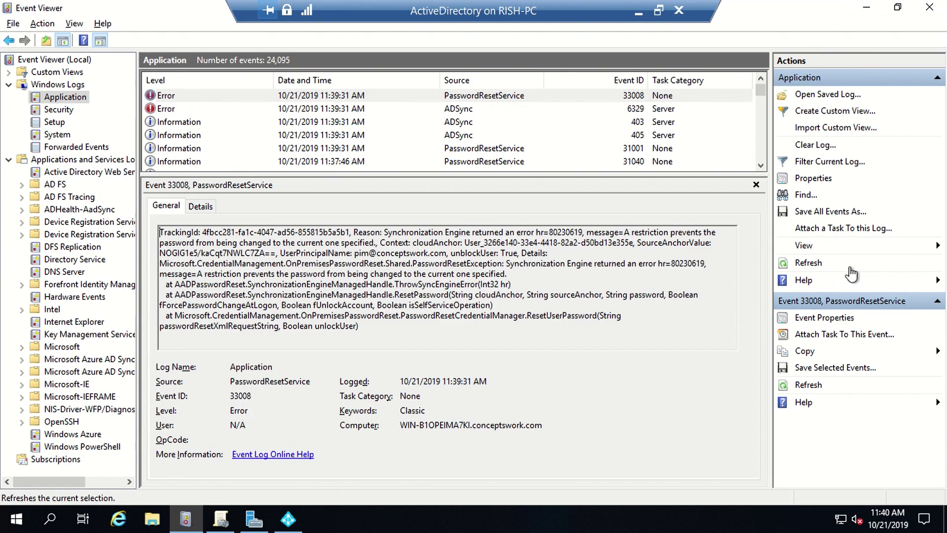
{"action": "left_click", "coordinate": [457, 285]}
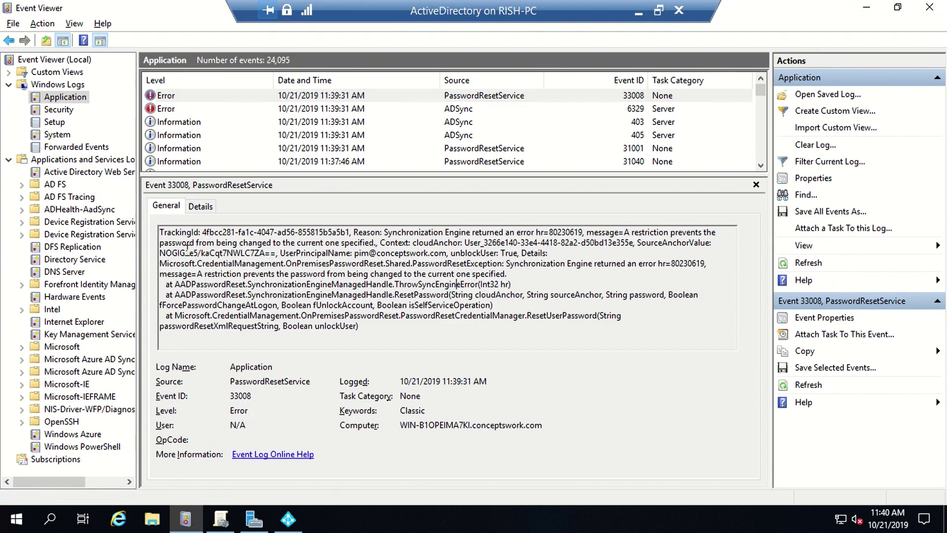
{"action": "left_click_drag", "start_coordinate": [298, 232], "coordinate": [617, 236]}
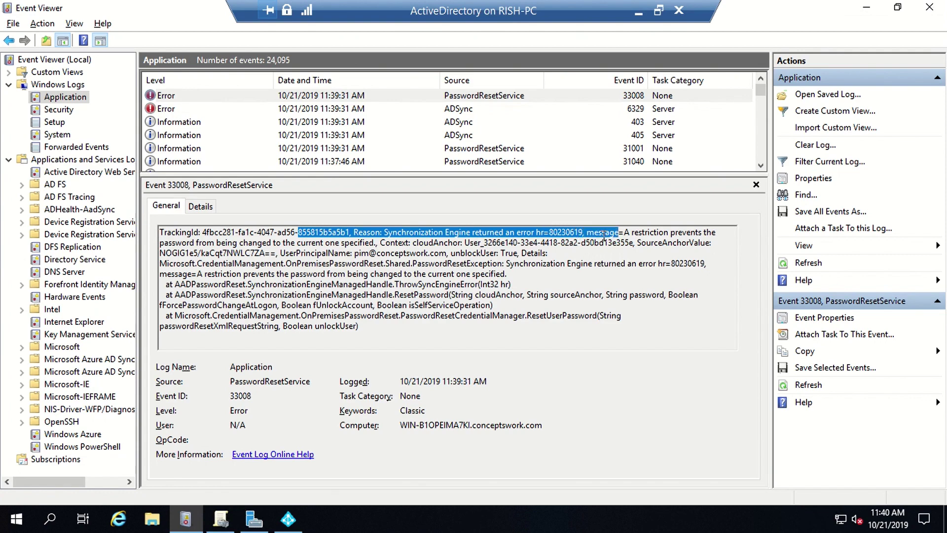
{"action": "left_click", "coordinate": [544, 233]}
{"action": "left_click_drag", "start_coordinate": [558, 232], "coordinate": [466, 254]}
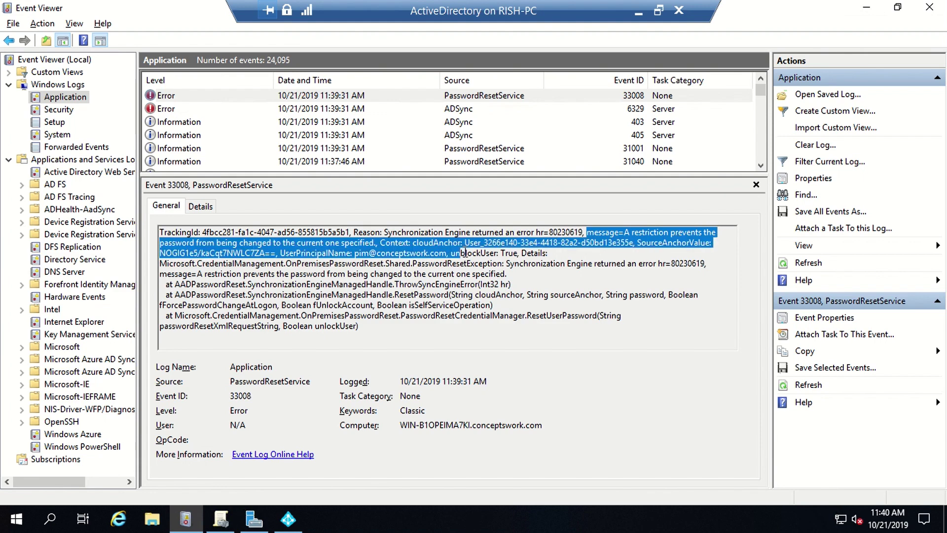
{"action": "left_click", "coordinate": [470, 295]}
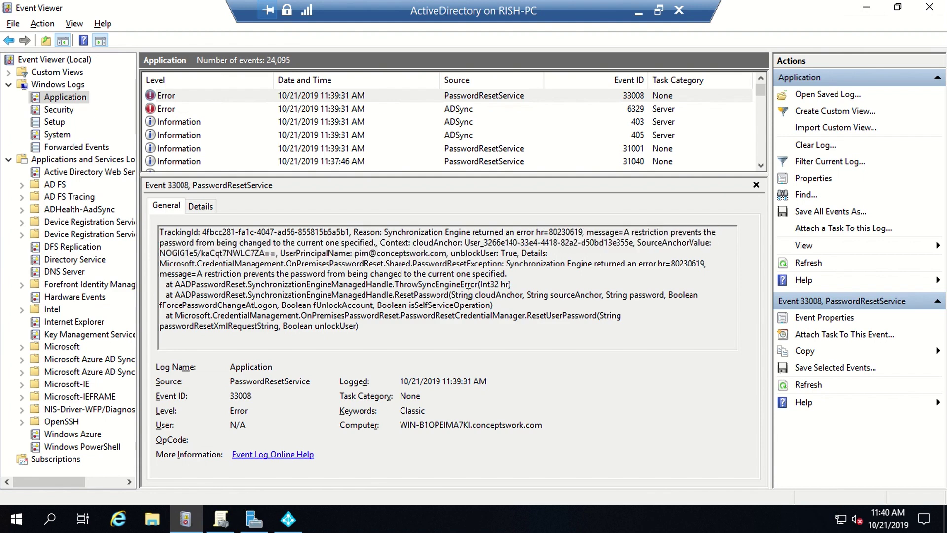
{"action": "left_click", "coordinate": [246, 523]}
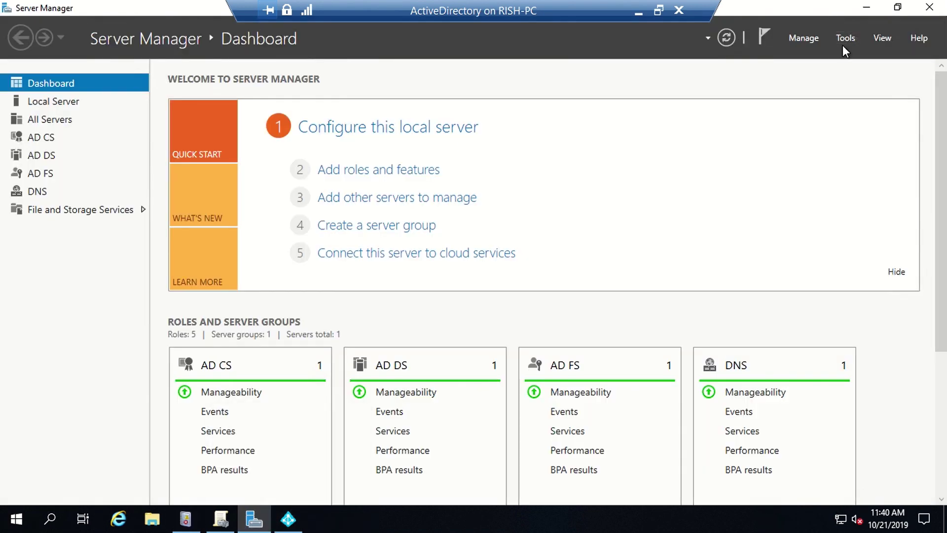
In Active Directory Users and Computers, unlock pim's account and clear 'User cannot change password'
{"action": "left_click", "coordinate": [843, 45]}
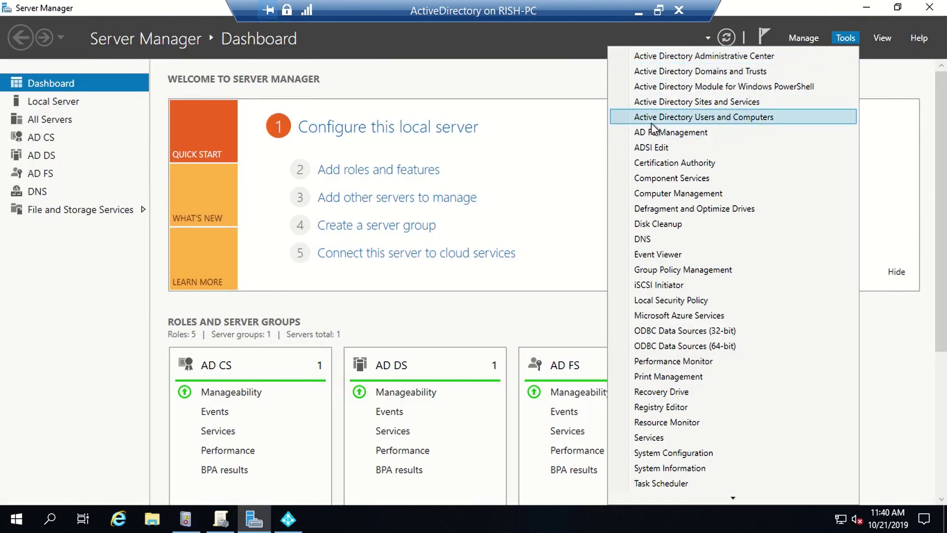
{"action": "left_click", "coordinate": [651, 123]}
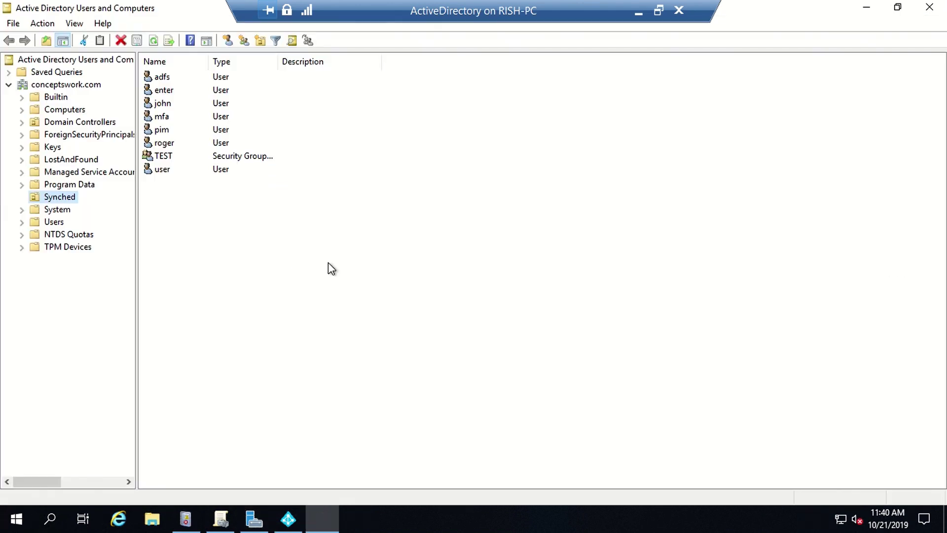
{"action": "double_click", "coordinate": [169, 129]}
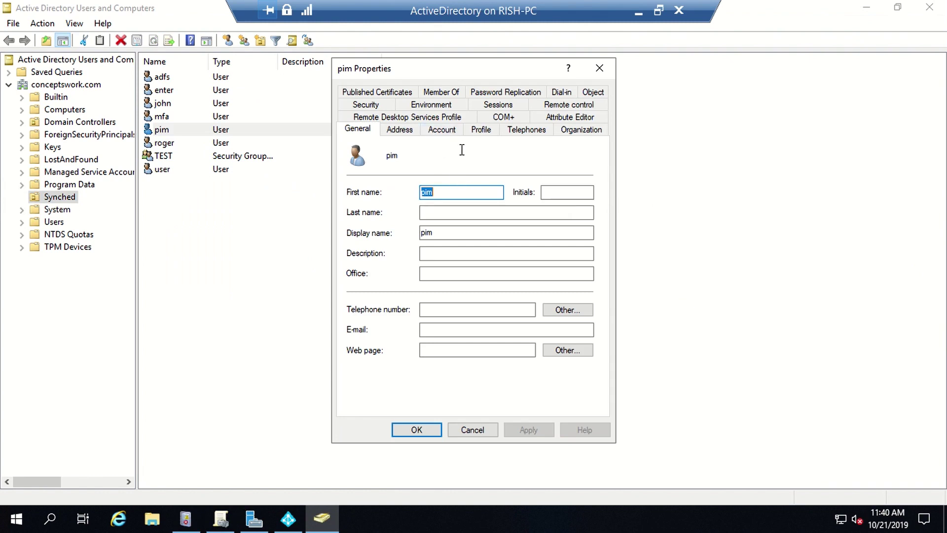
{"action": "left_click", "coordinate": [481, 131]}
{"action": "left_click", "coordinate": [454, 132]}
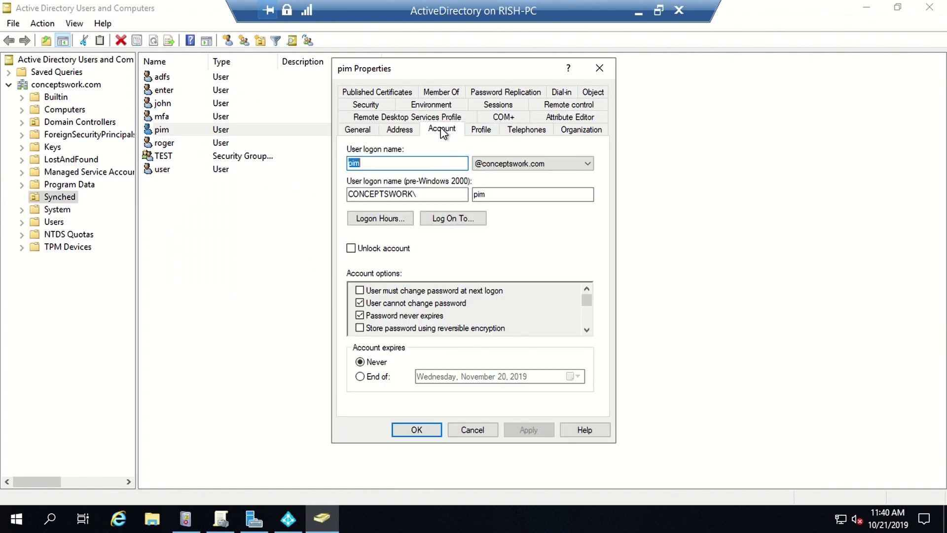
{"action": "left_click", "coordinate": [371, 249]}
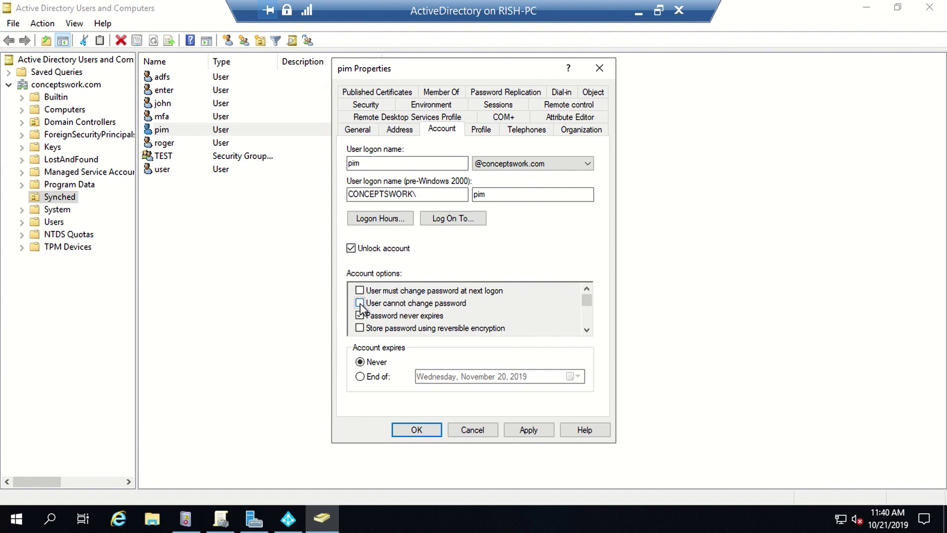
{"action": "left_click", "coordinate": [374, 304]}
{"action": "left_click", "coordinate": [536, 434]}
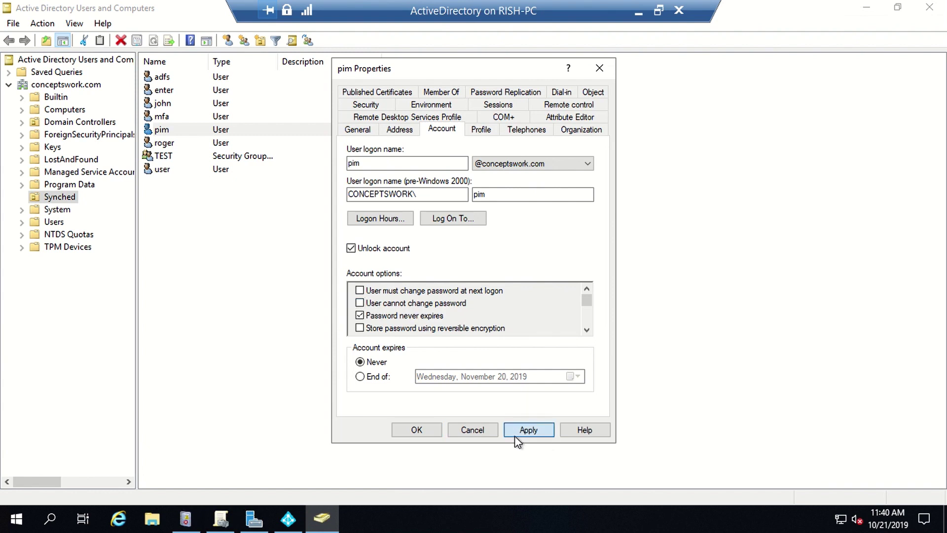
{"action": "left_click", "coordinate": [404, 436]}
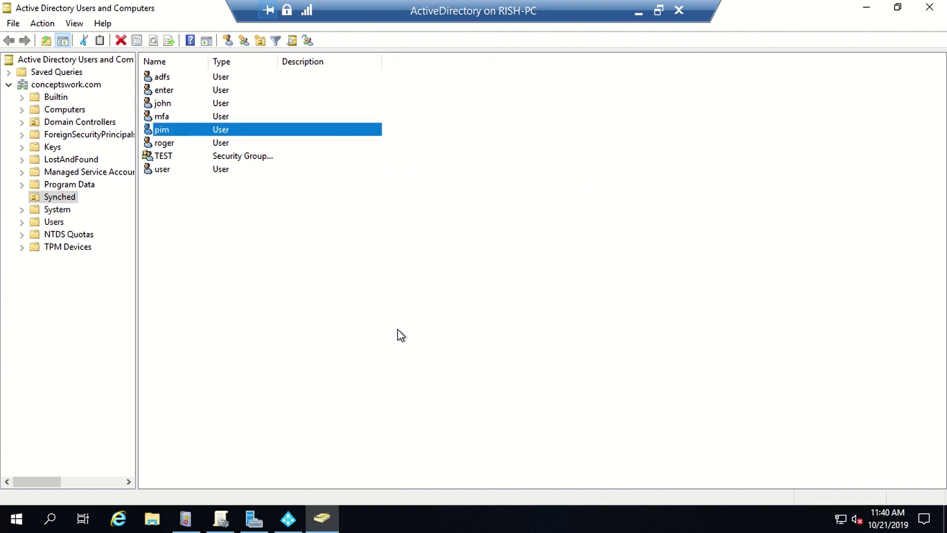
{"action": "left_click", "coordinate": [638, 18]}
Load aka.ms/sspr in a new tab, replacing the old password reset page
{"action": "left_click", "coordinate": [401, 176]}
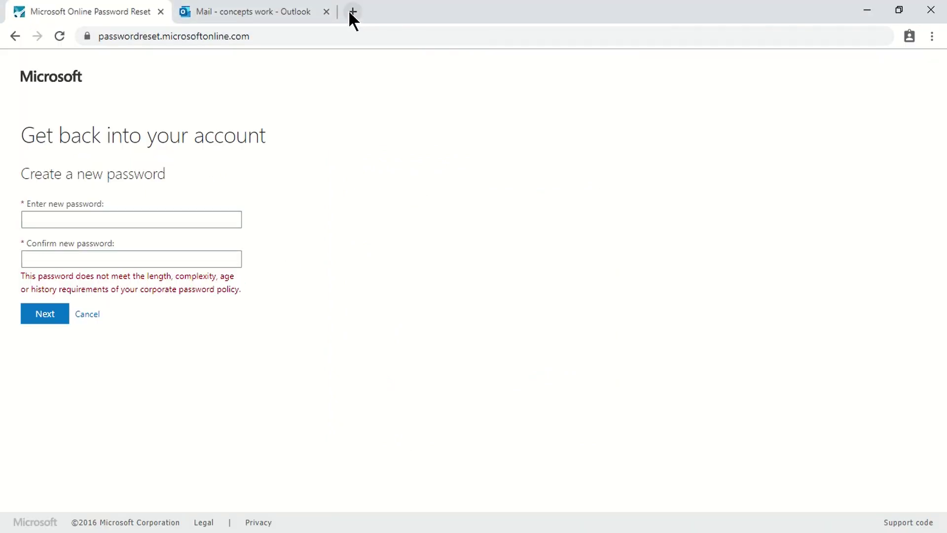
{"action": "left_click", "coordinate": [353, 11]}
{"action": "left_click", "coordinate": [160, 11]}
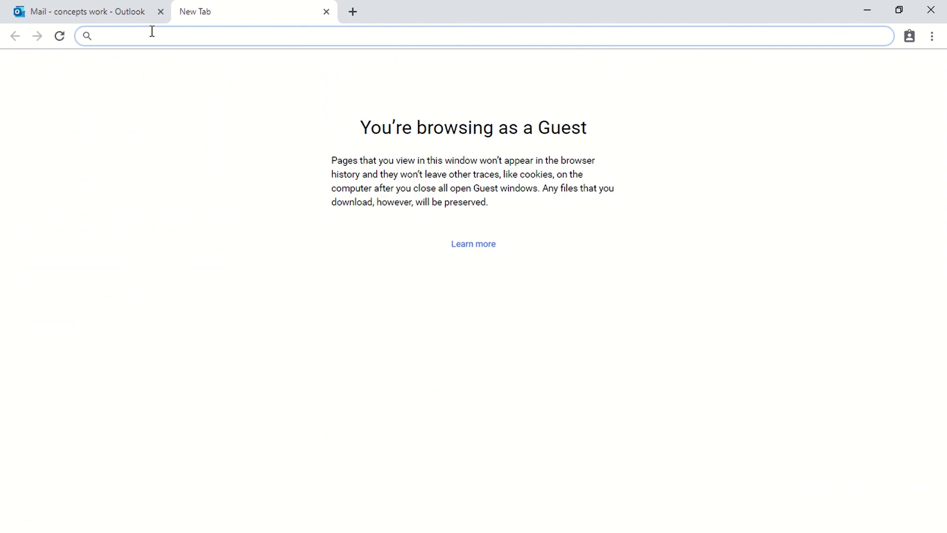
{"action": "type", "text": "aka.ms/"}
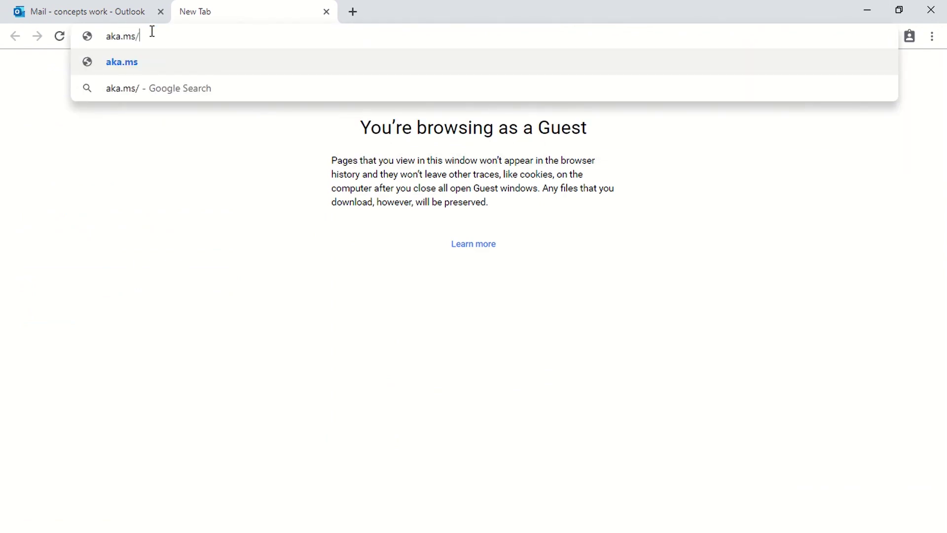
{"action": "type", "text": "sspr"}
{"action": "key", "text": "Return"}
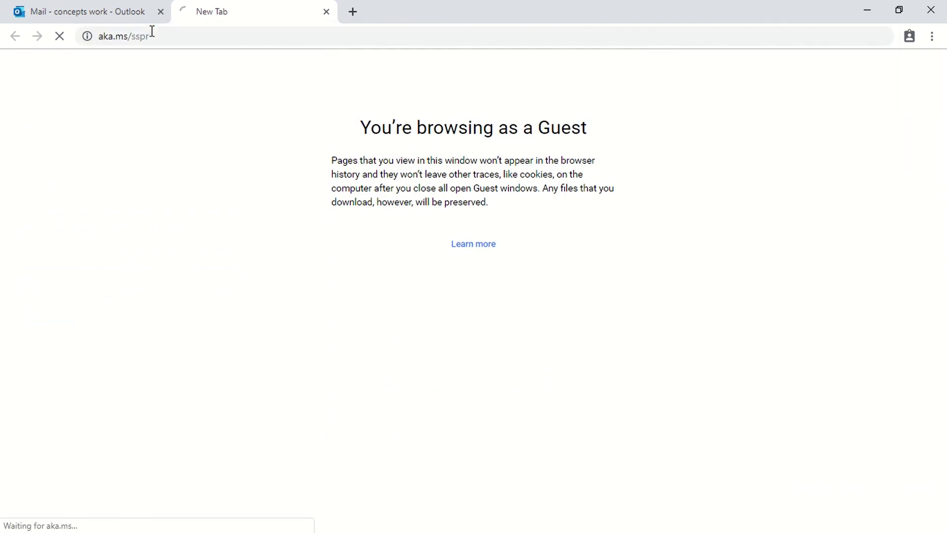
Enter the account's user ID and captcha, choose forgotten password, and request an e-mailed code
{"action": "left_click", "coordinate": [94, 245]}
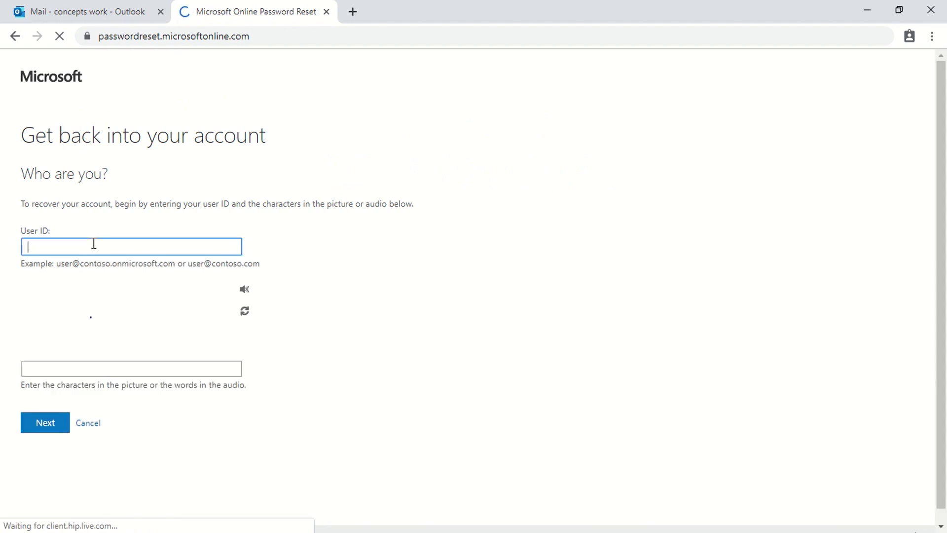
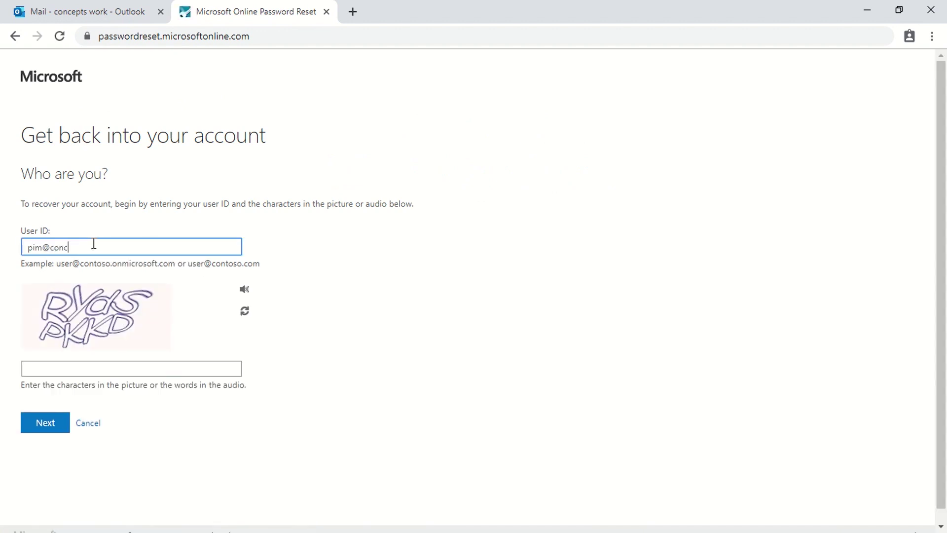
{"action": "left_click", "coordinate": [88, 367]}
{"action": "type", "text": "RY"}
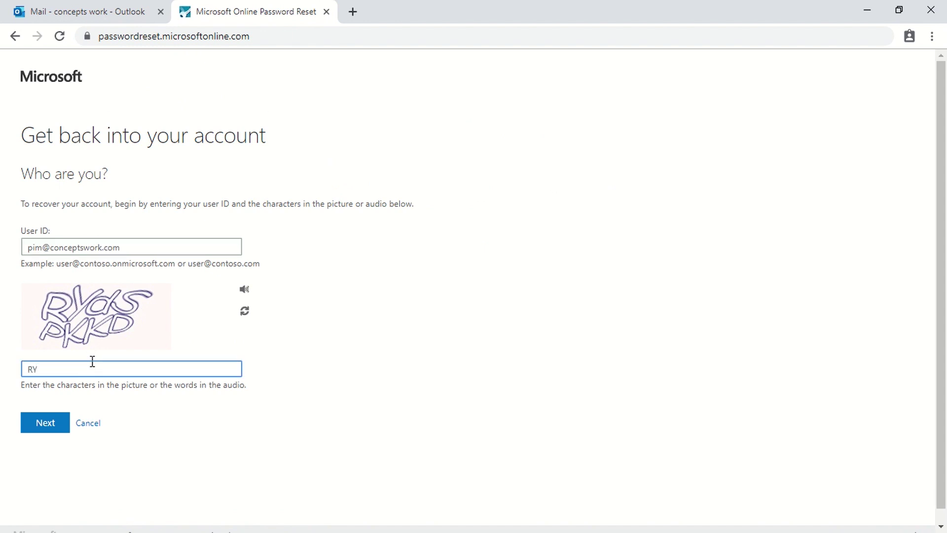
{"action": "type", "text": "dSPKKD"}
{"action": "left_click", "coordinate": [37, 425]}
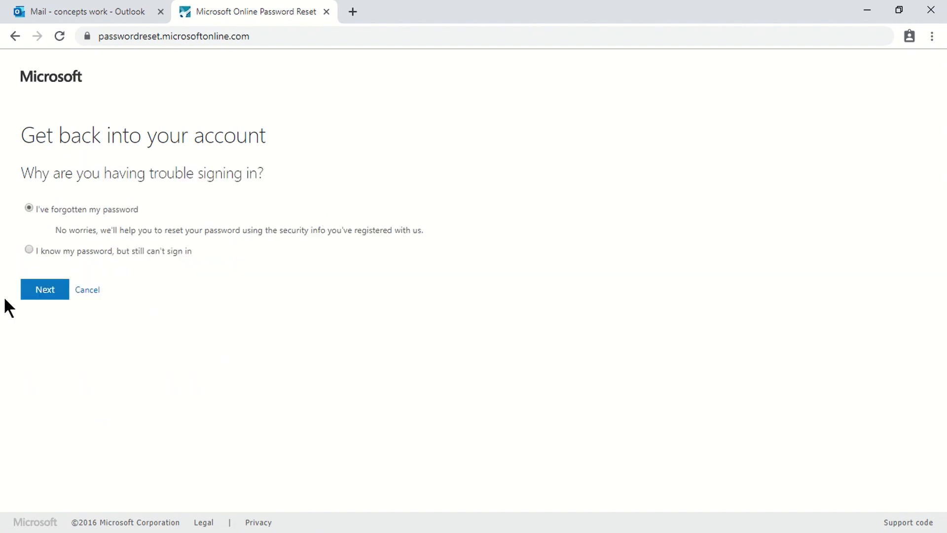
{"action": "left_click", "coordinate": [46, 291]}
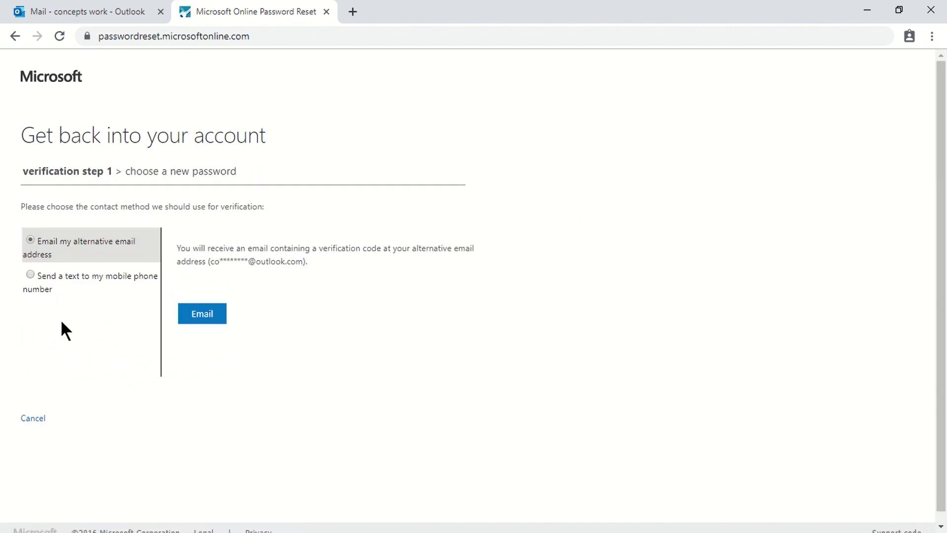
{"action": "left_click", "coordinate": [211, 320]}
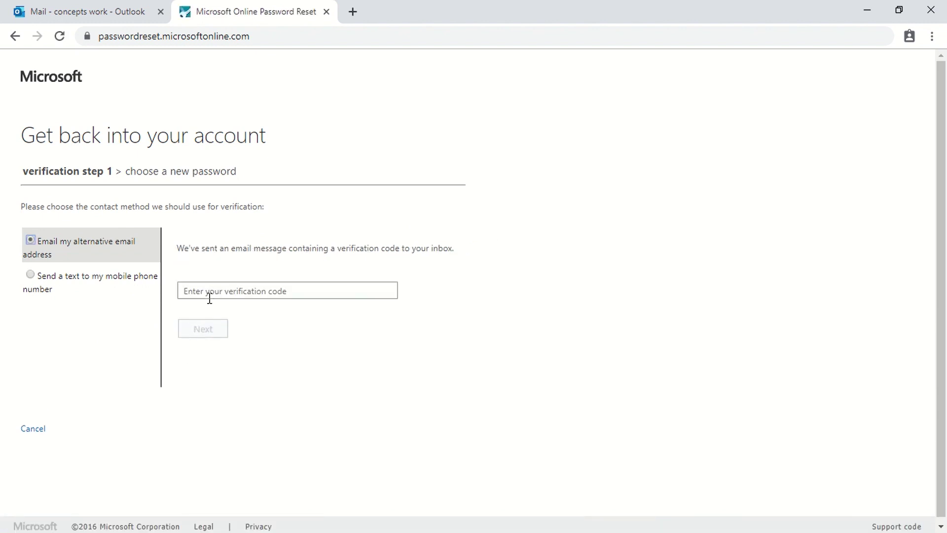
Copy the code from the newest verification e-mail, paste it on the reset page and submit
{"action": "left_click", "coordinate": [57, 13]}
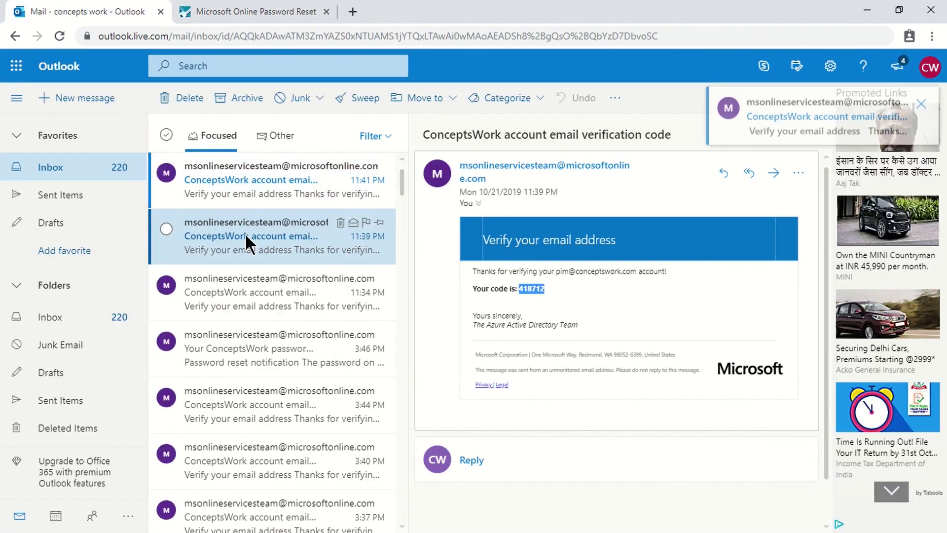
{"action": "left_click", "coordinate": [246, 188]}
{"action": "double_click", "coordinate": [538, 289]}
{"action": "key", "text": "ctrl+c"}
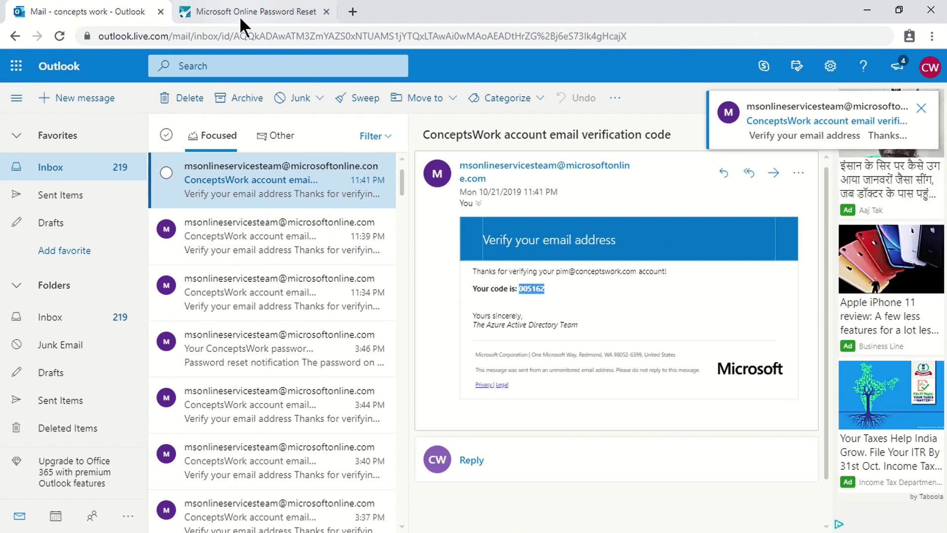
{"action": "left_click", "coordinate": [238, 15]}
{"action": "key", "text": "ctrl+v"}
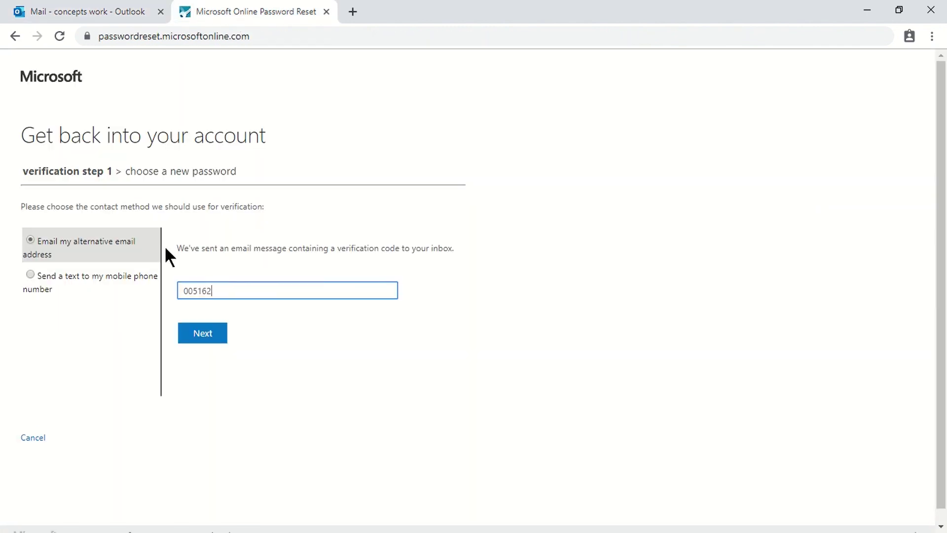
{"action": "left_click", "coordinate": [212, 327]}
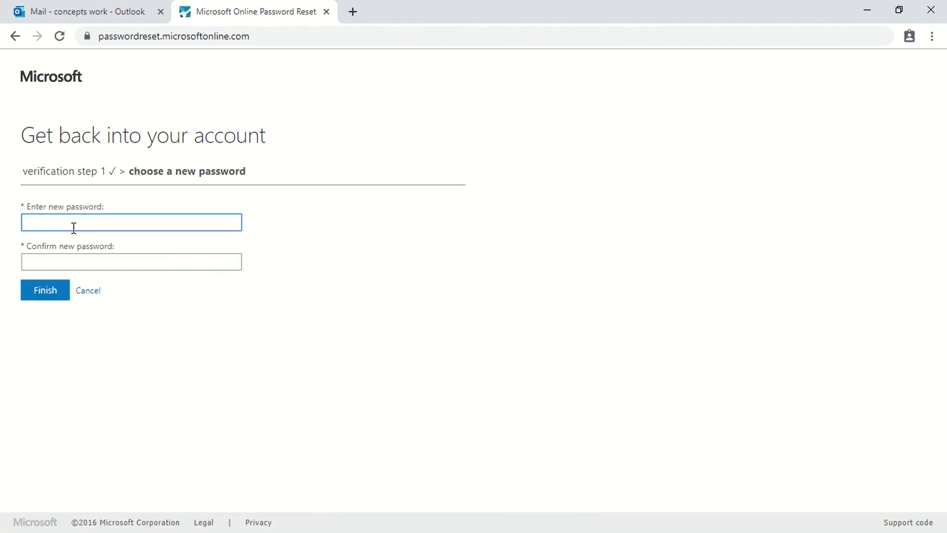
Enter and confirm the new password, then finish the reset
{"action": "type", "text": "•••••••••••••"}
{"action": "key", "text": "Tab"}
{"action": "type", "text": "••••"}
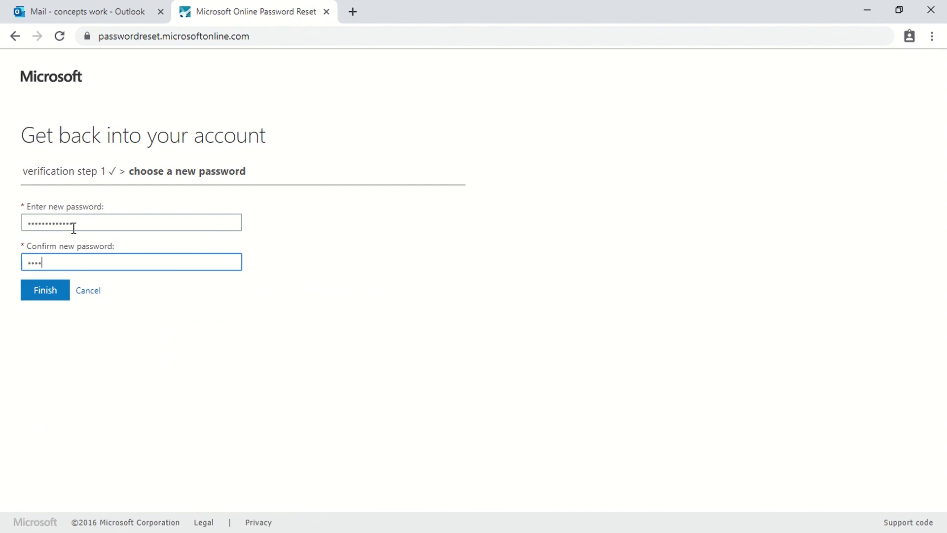
{"action": "type", "text": "•••••••••"}
{"action": "left_click", "coordinate": [41, 292]}
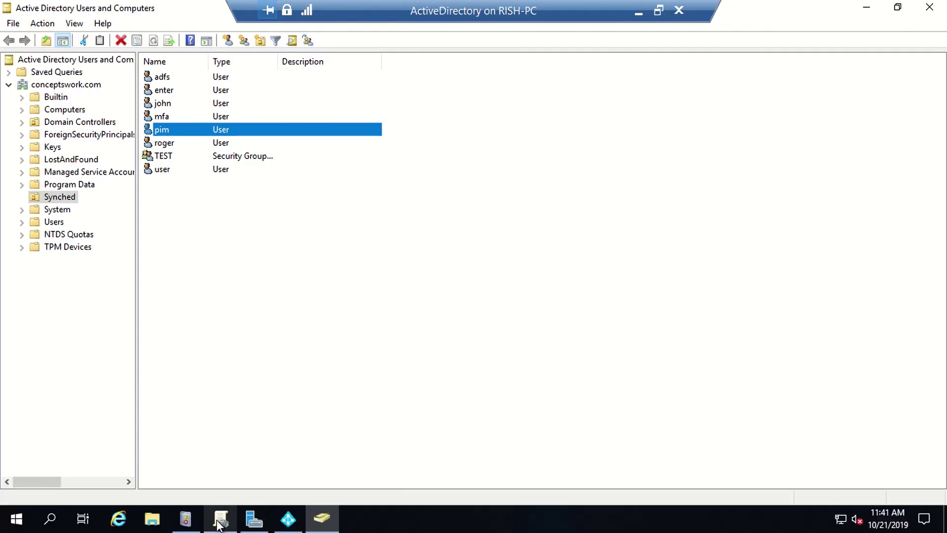
Refresh Event Viewer's Application log and select the PasswordResetService event 31002 description
{"action": "left_click", "coordinate": [186, 518]}
{"action": "left_click", "coordinate": [808, 263]}
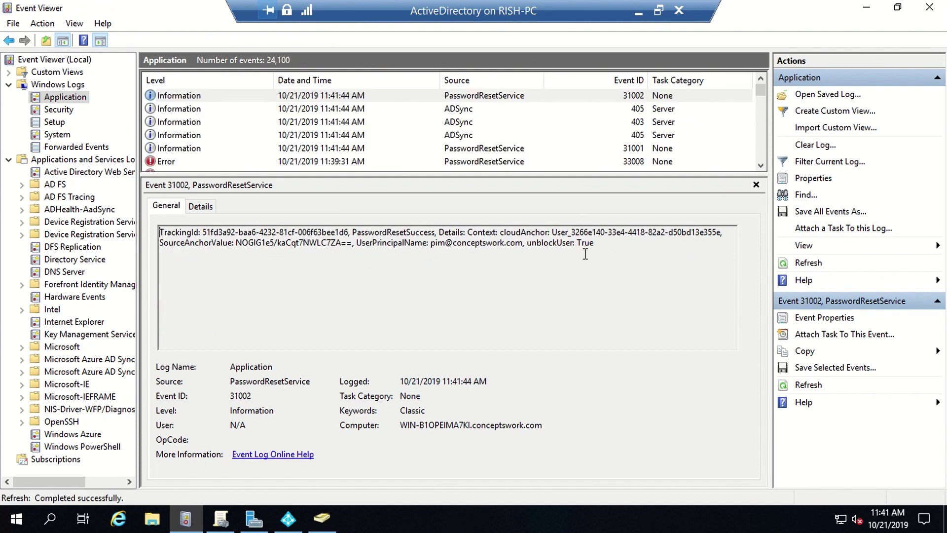
{"action": "left_click_drag", "start_coordinate": [238, 232], "coordinate": [650, 245]}
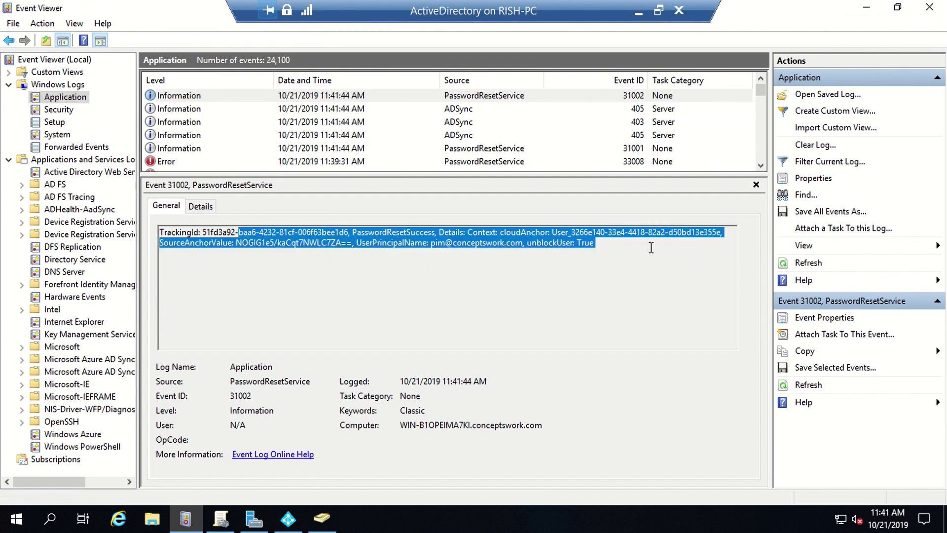
{"action": "left_click", "coordinate": [615, 301]}
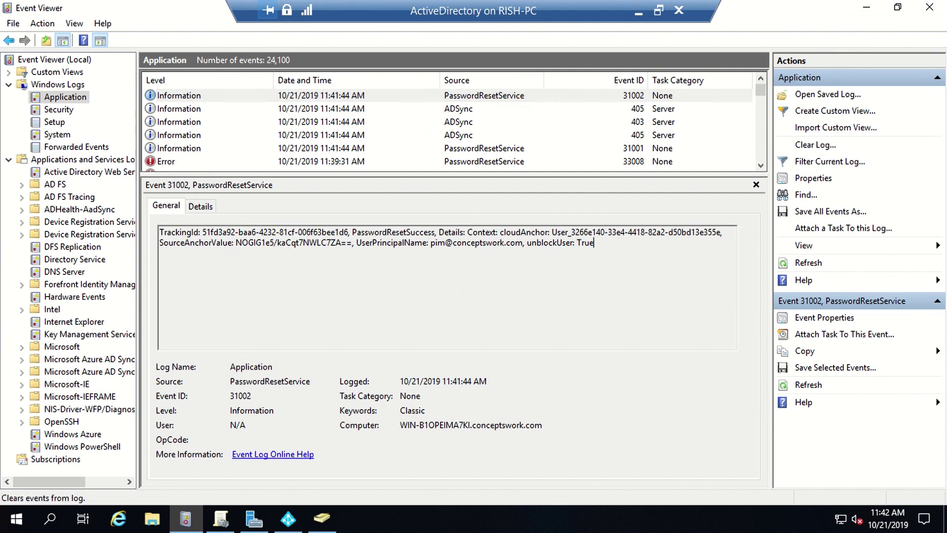
{"action": "key", "text": "ctrl+a"}
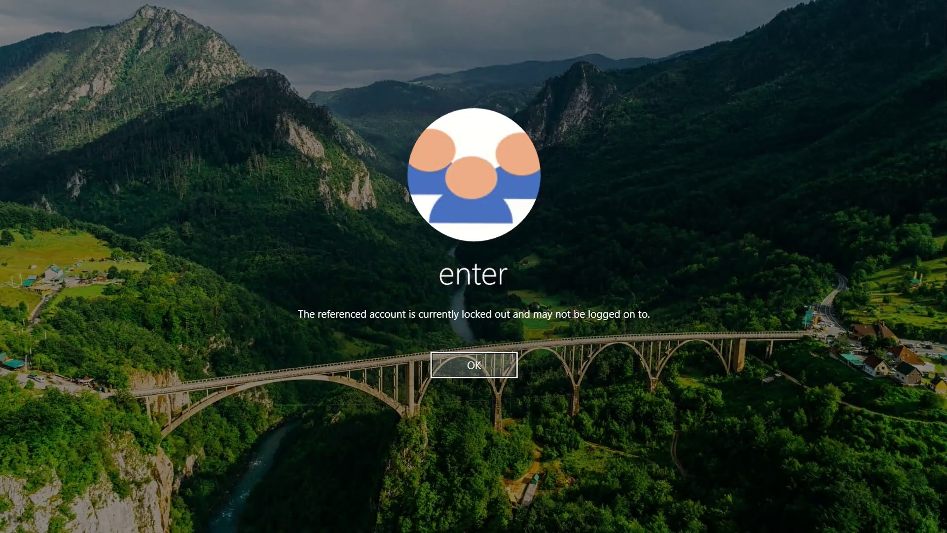
{"action": "left_click", "coordinate": [472, 374]}
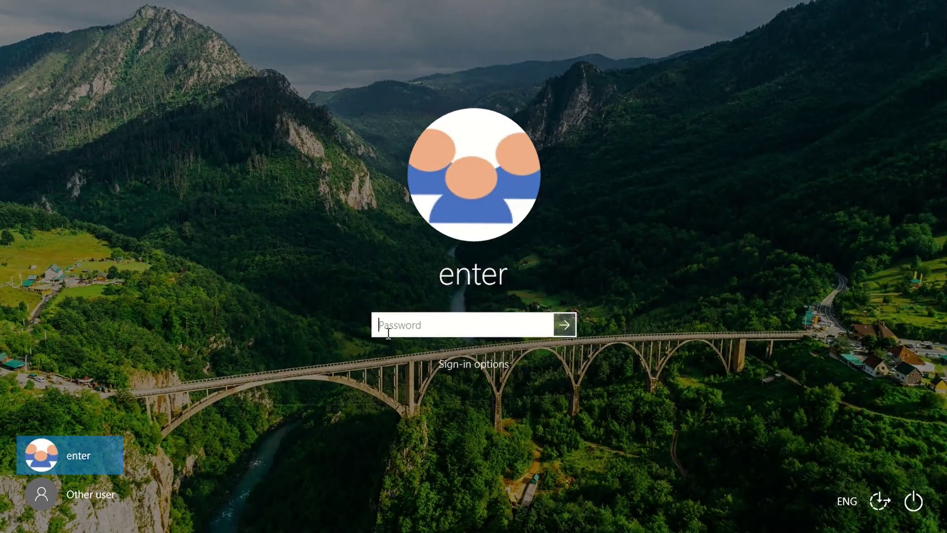
{"action": "type", "text": "••••••"}
{"action": "key", "text": "Return"}
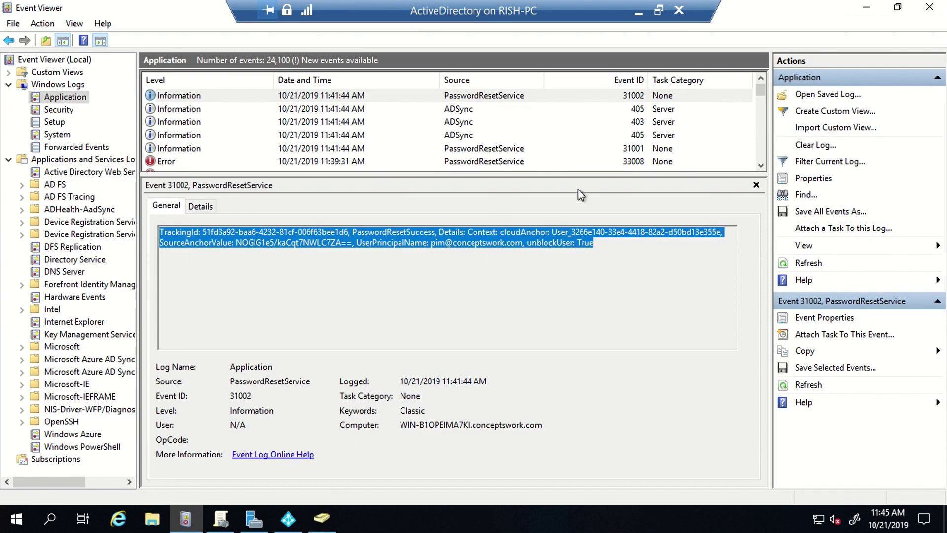
Open the locked-out account's Account tab in ADUC, then close Chrome's finished reset page
{"action": "left_click", "coordinate": [321, 518]}
{"action": "left_click", "coordinate": [246, 275]}
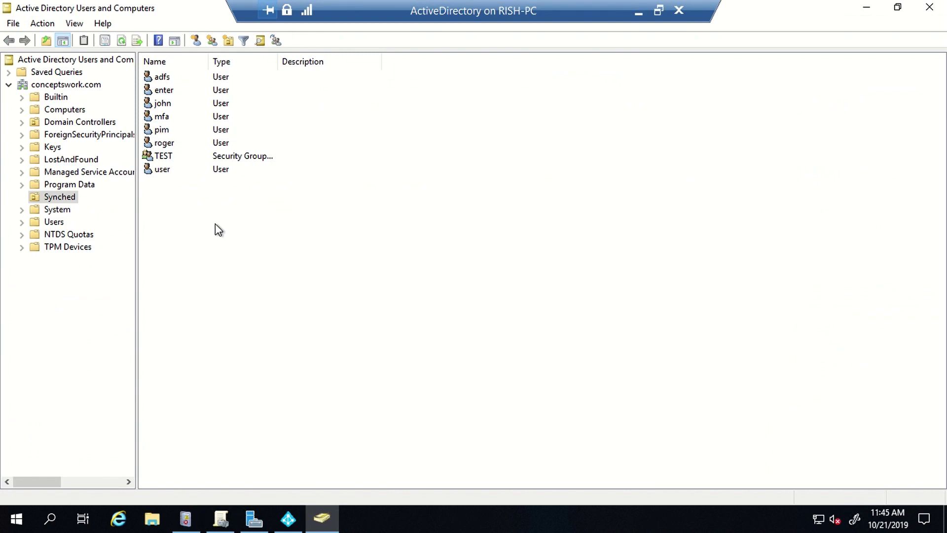
{"action": "double_click", "coordinate": [160, 94]}
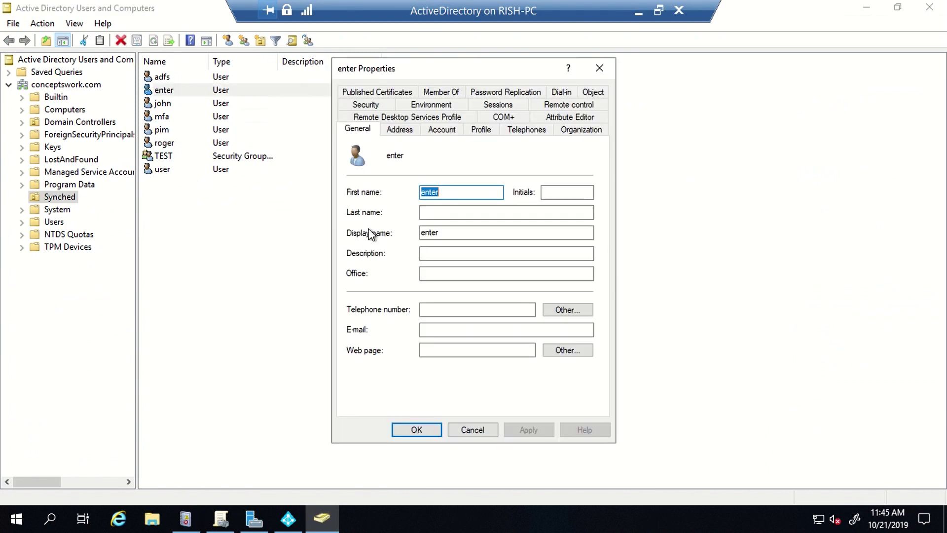
{"action": "left_click", "coordinate": [441, 130]}
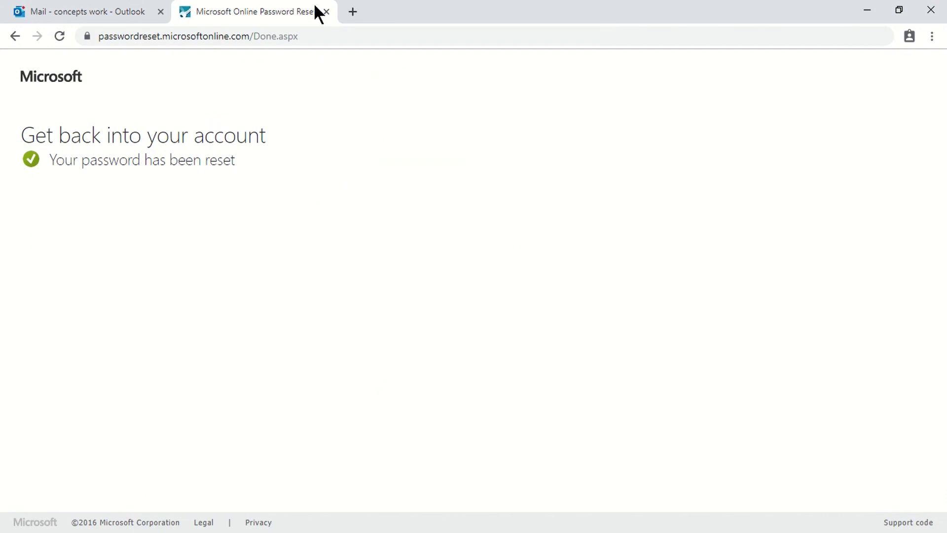
{"action": "left_click", "coordinate": [353, 11]}
{"action": "left_click", "coordinate": [324, 12]}
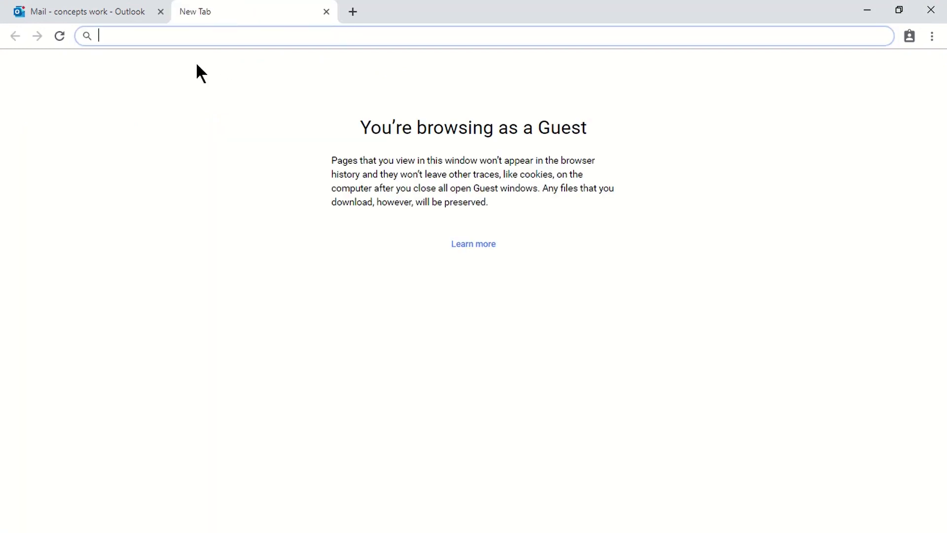
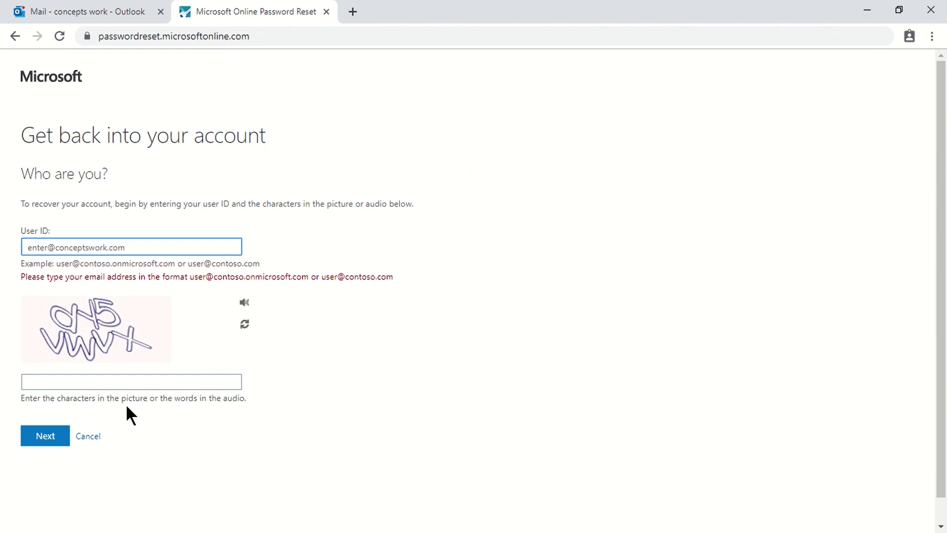
Submit the user's e-mail address as the user ID along with the captcha characters
{"action": "left_click", "coordinate": [103, 383]}
{"action": "type", "text": "dY"}
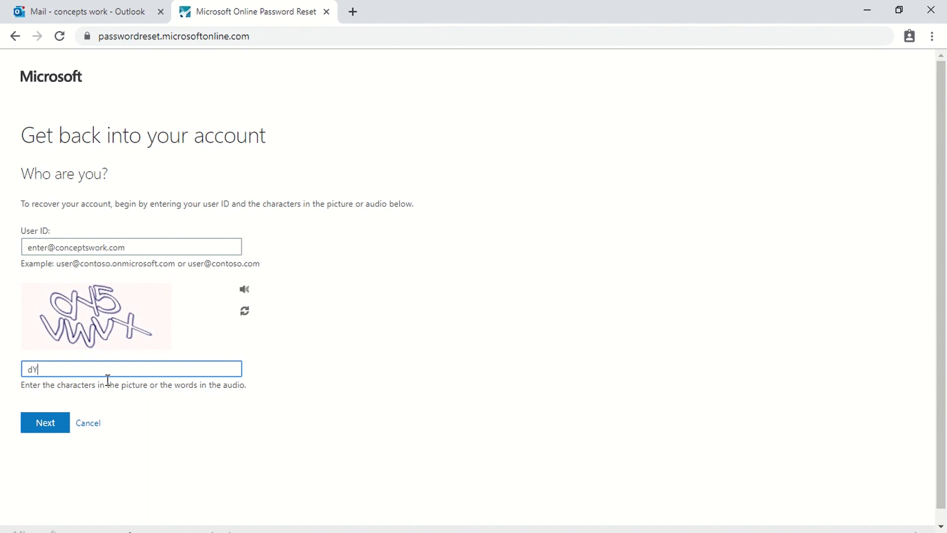
{"action": "type", "text": "5VWVX"}
{"action": "left_click", "coordinate": [30, 427]}
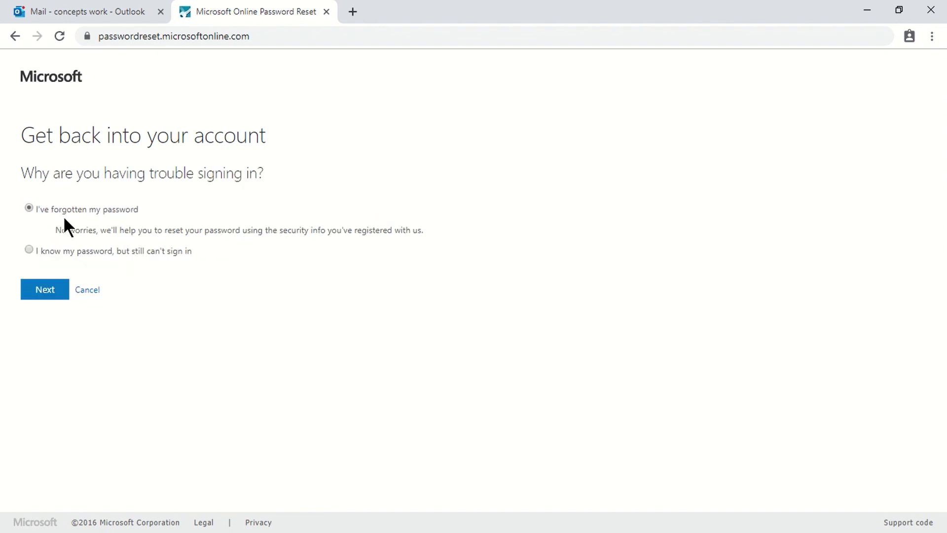
Choose 'I know my password, but still can't sign in' and have a verification code e-mailed
{"action": "left_click", "coordinate": [39, 251]}
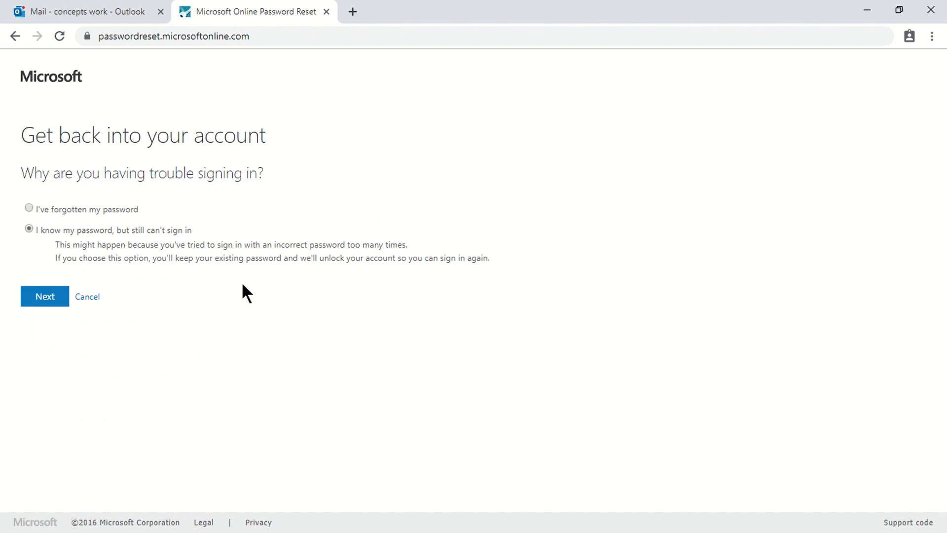
{"action": "left_click", "coordinate": [28, 298]}
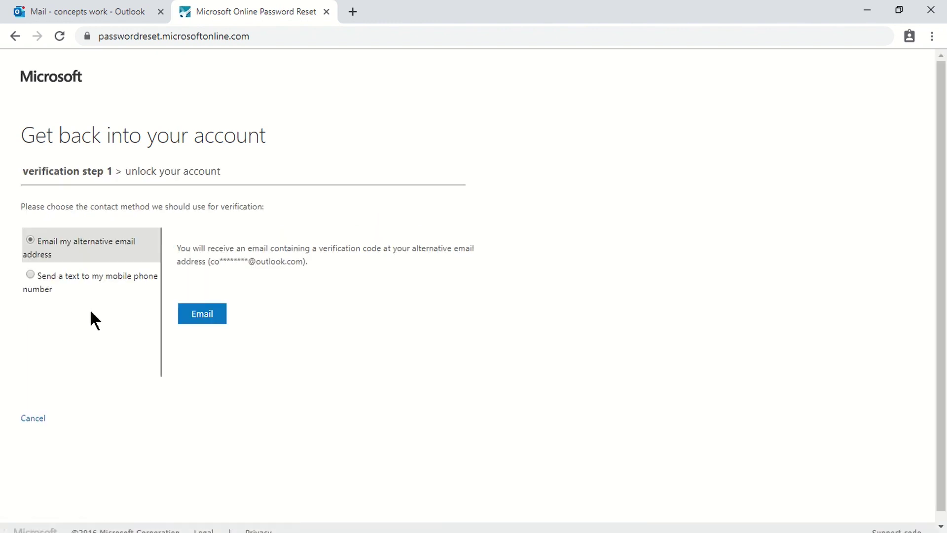
{"action": "left_click", "coordinate": [190, 316]}
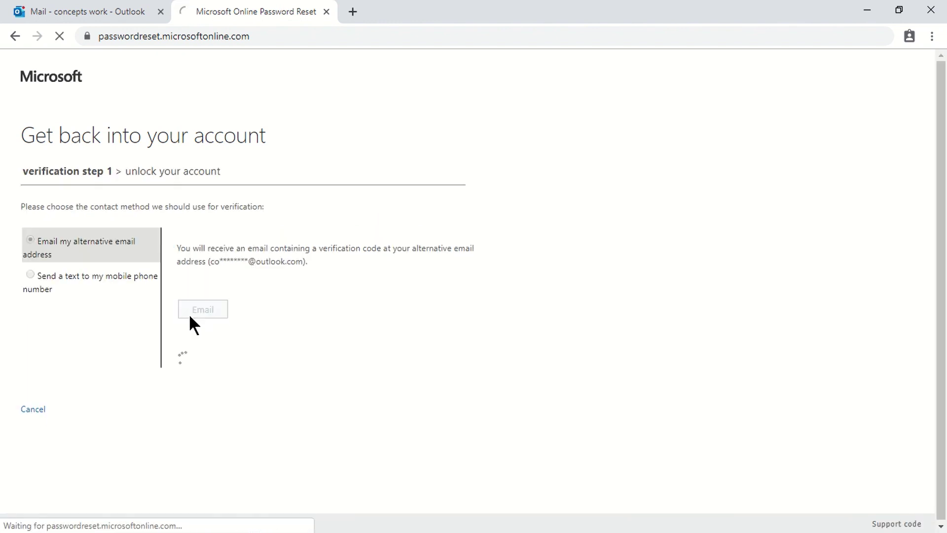
{"action": "left_click", "coordinate": [249, 290]}
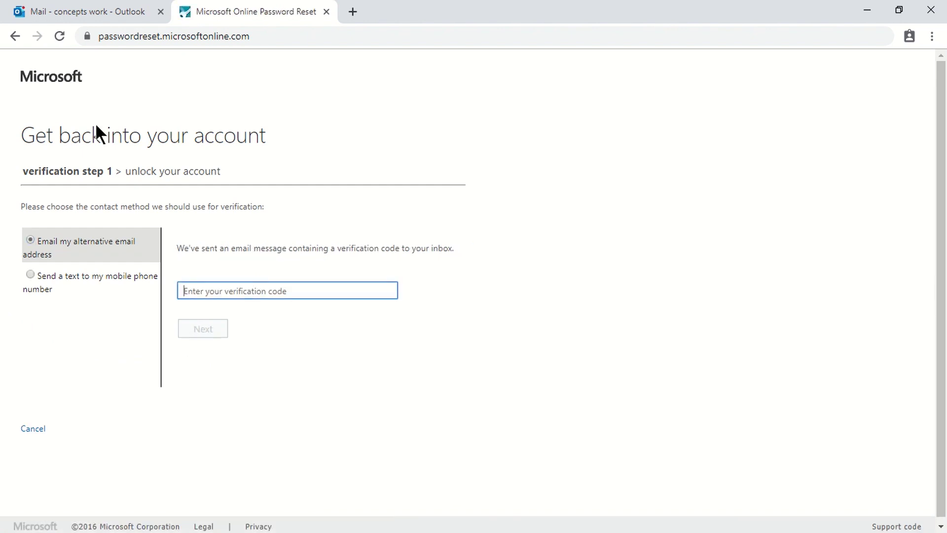
{"action": "left_click", "coordinate": [88, 14]}
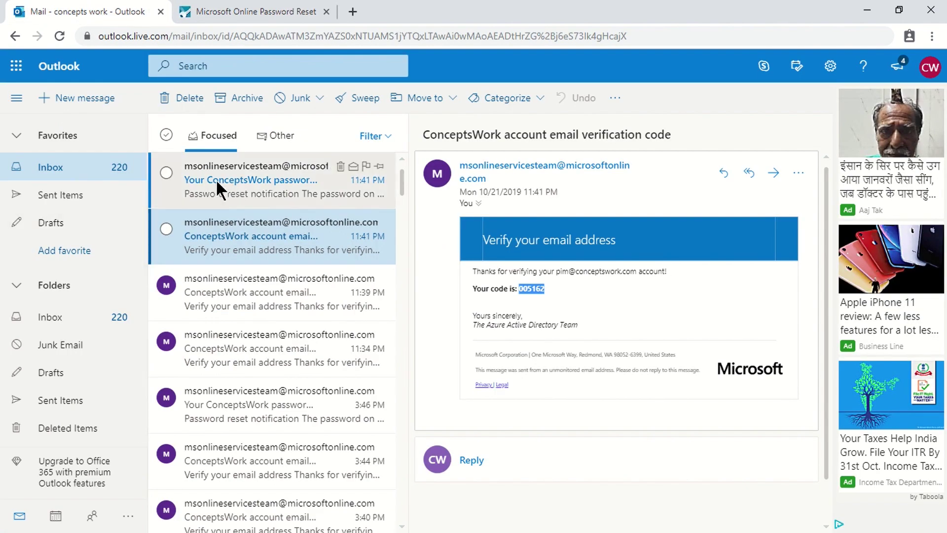
Copy the code from the newest verification email in Outlook and return to the reset page
{"action": "left_click", "coordinate": [213, 183]}
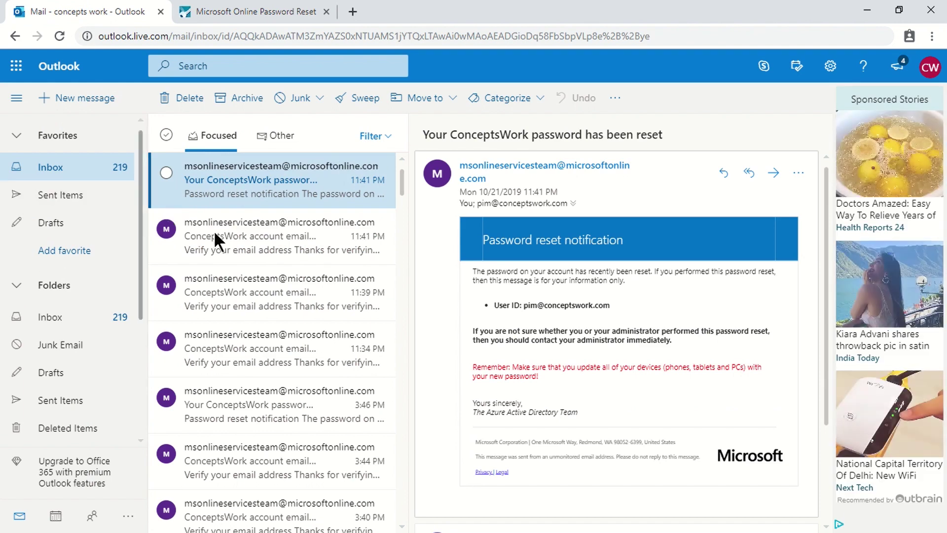
{"action": "left_click", "coordinate": [217, 238]}
{"action": "left_click", "coordinate": [239, 165]}
{"action": "left_click", "coordinate": [246, 183]}
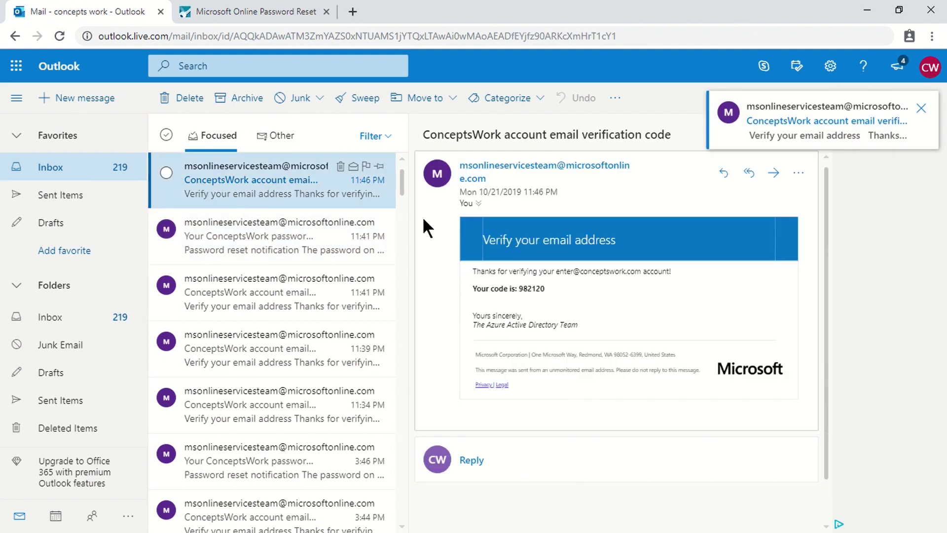
{"action": "double_click", "coordinate": [533, 289]}
{"action": "key", "text": "ctrl+c"}
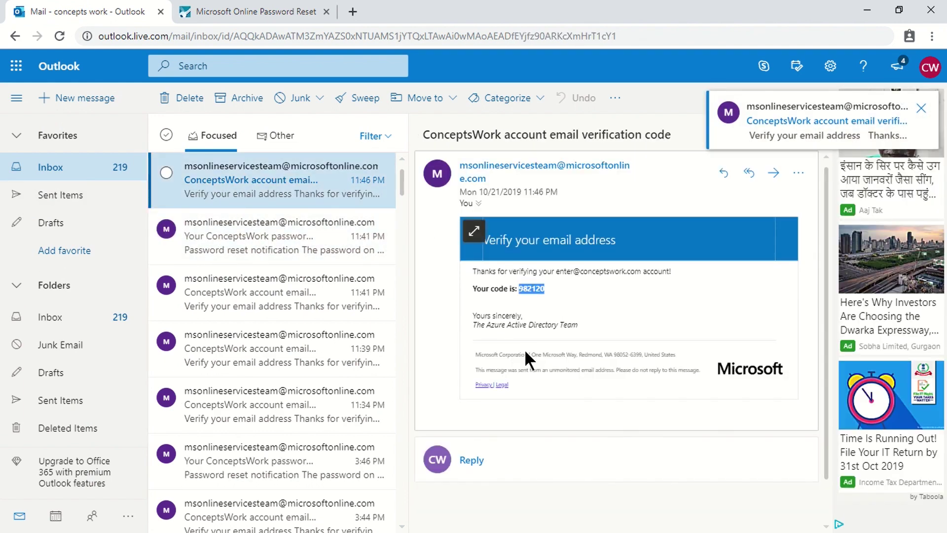
{"action": "left_click", "coordinate": [239, 7]}
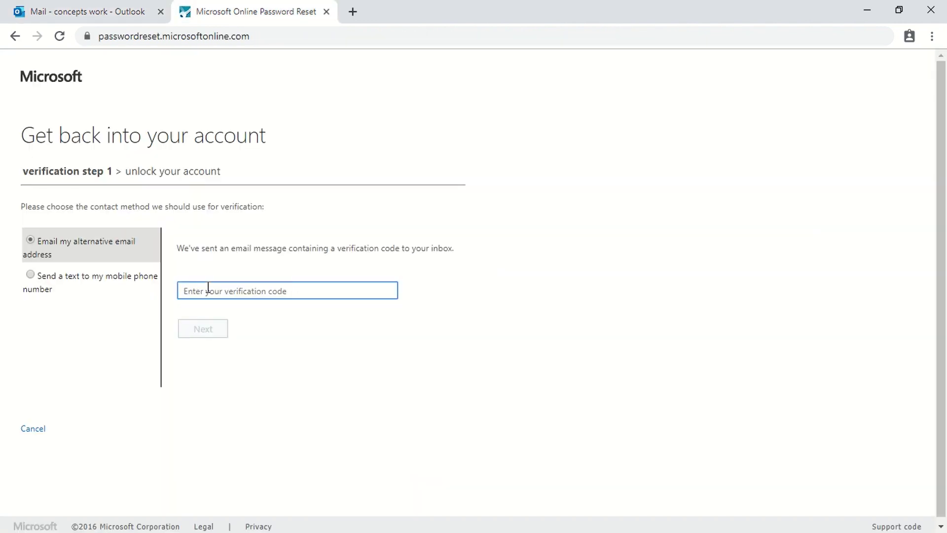
Paste the e-mailed code and submit it until 'Your account has been unlocked' appears
{"action": "key", "text": "ctrl+v"}
{"action": "left_click", "coordinate": [294, 427]}
{"action": "left_click", "coordinate": [187, 333]}
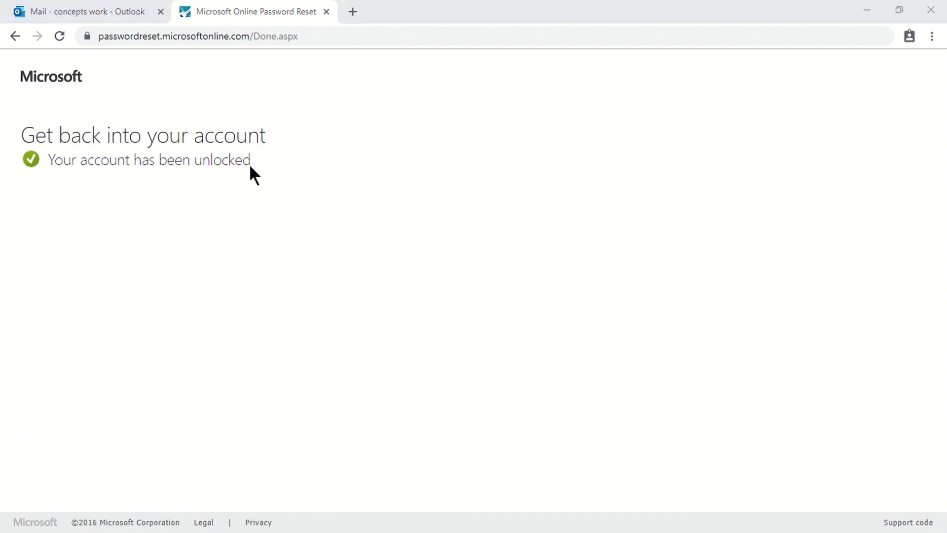
{"action": "key", "text": "alt+Tab"}
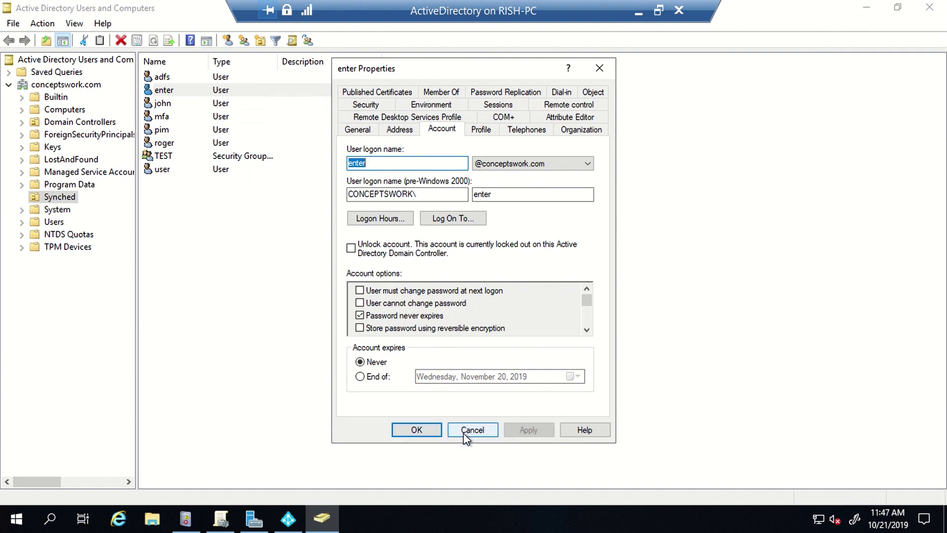
Refresh the user list and check the user's Account tab no longer shows a lockout
{"action": "left_click", "coordinate": [463, 432]}
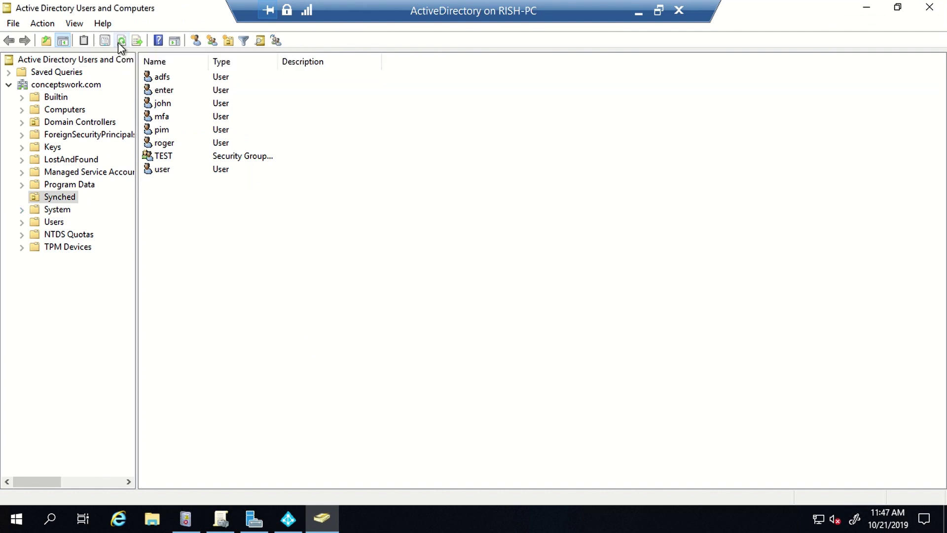
{"action": "left_click", "coordinate": [120, 41]}
{"action": "double_click", "coordinate": [163, 91]}
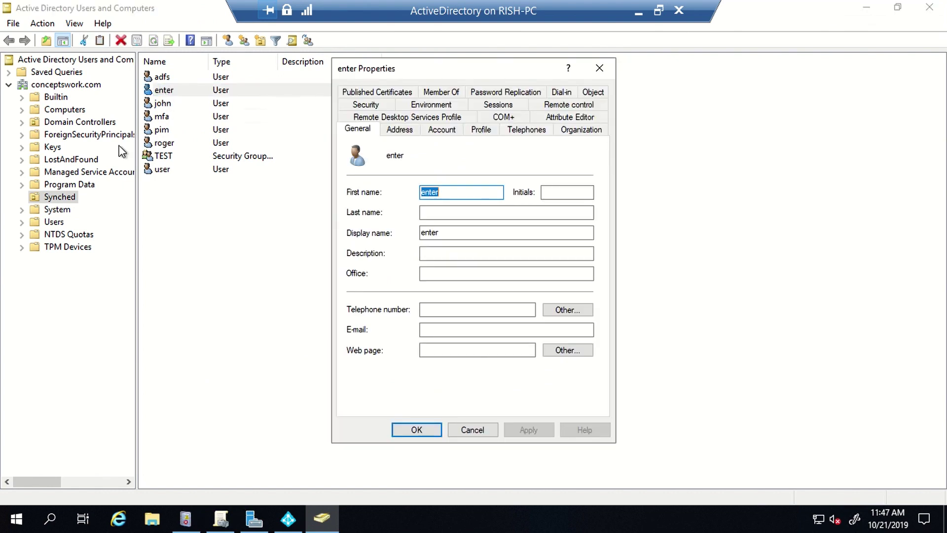
{"action": "left_click", "coordinate": [430, 129]}
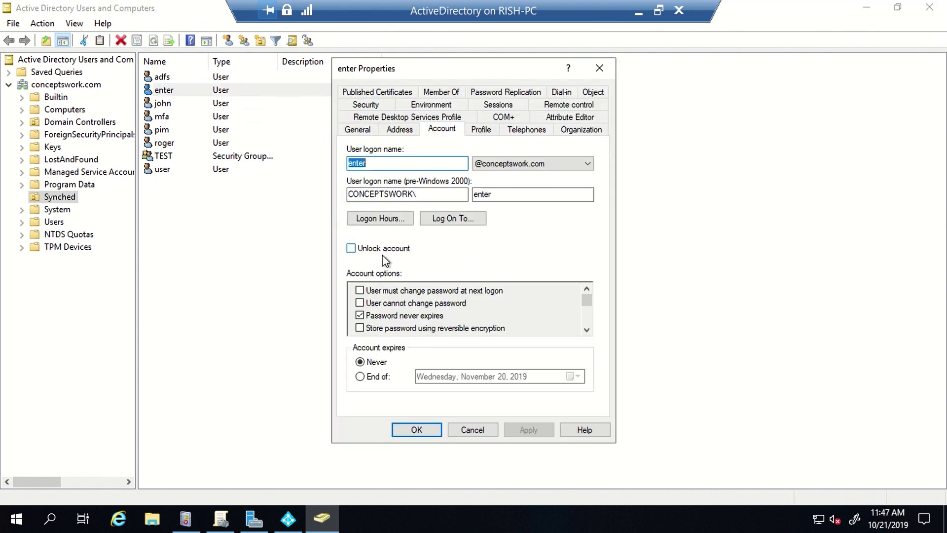
{"action": "left_click", "coordinate": [185, 518]}
{"action": "left_click", "coordinate": [518, 329]}
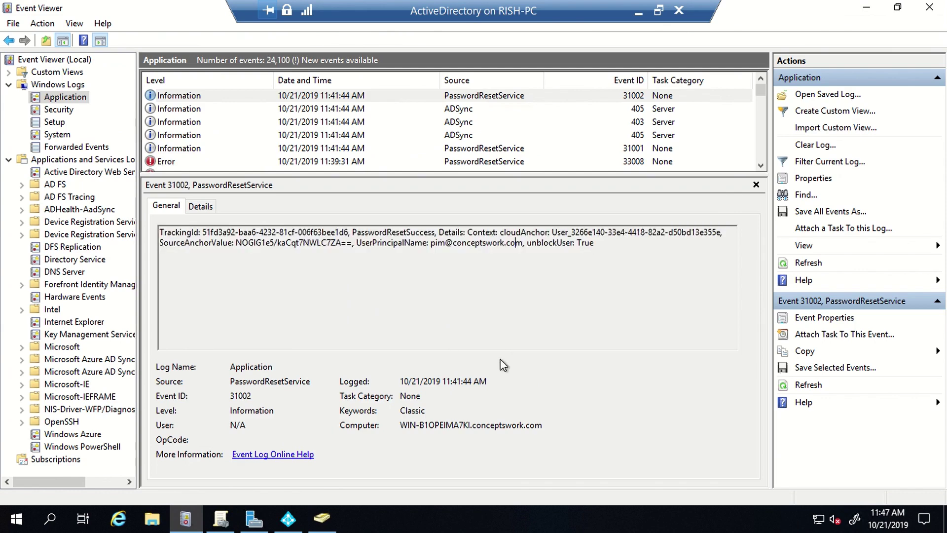
Refresh the Application log and select the event 31049 UnlockAccountSuccess description text
{"action": "left_click", "coordinate": [809, 263]}
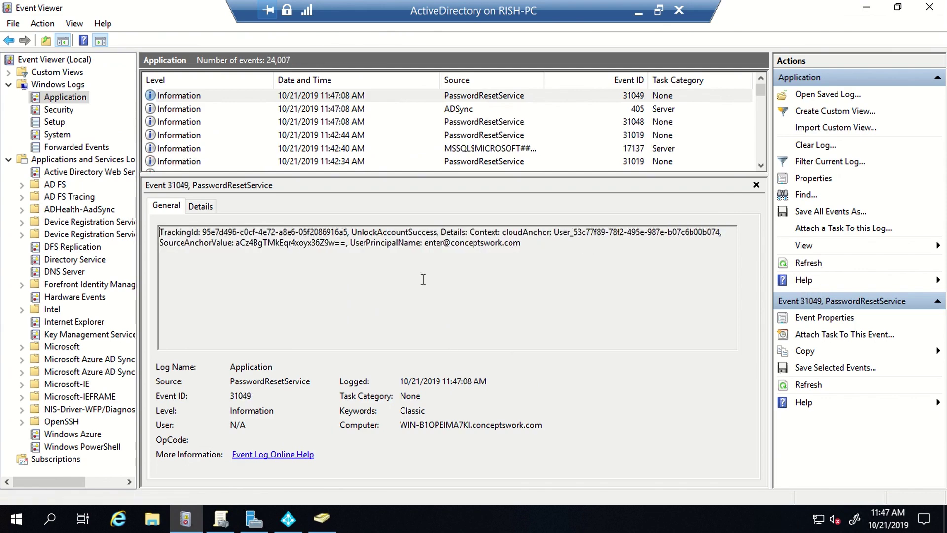
{"action": "left_click_drag", "start_coordinate": [521, 244], "coordinate": [150, 226]}
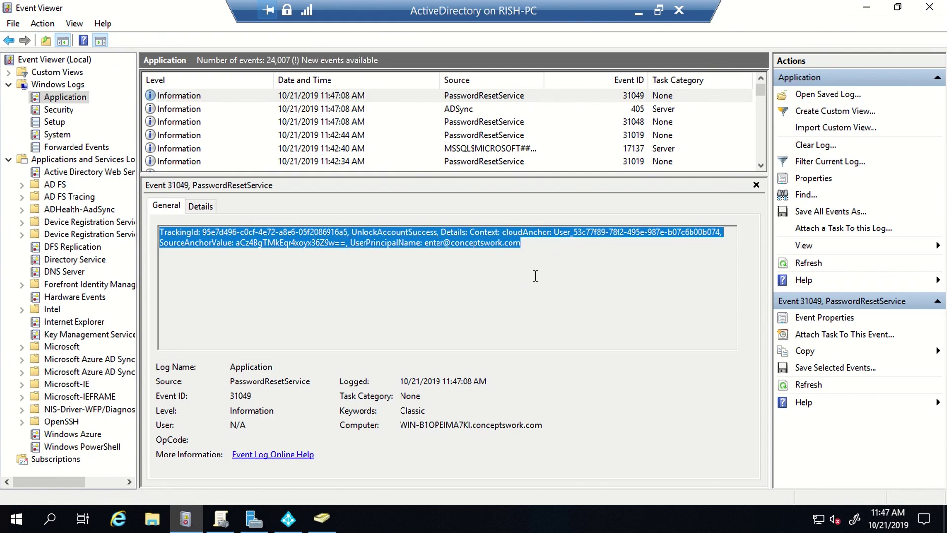
{"action": "left_click_drag", "start_coordinate": [424, 243], "coordinate": [563, 247]}
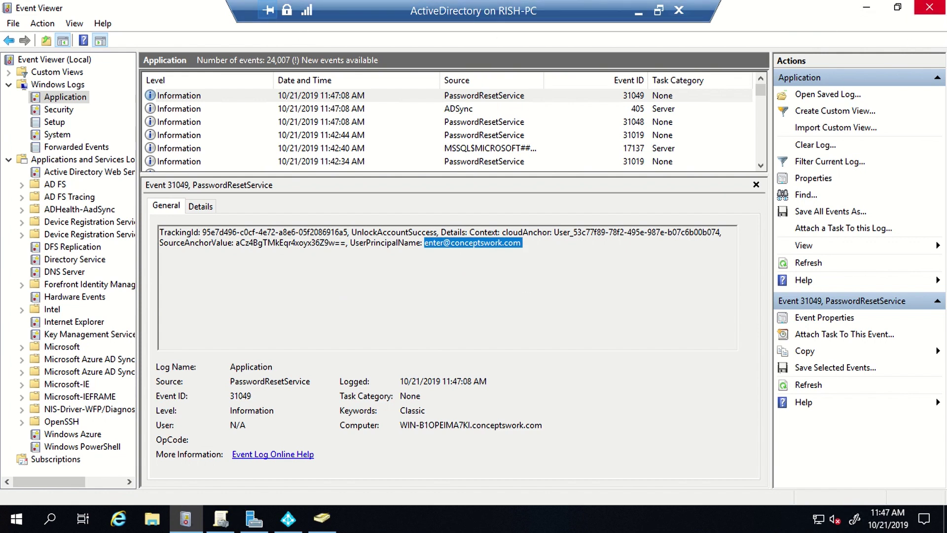
{"action": "key", "text": "ctrl+a"}
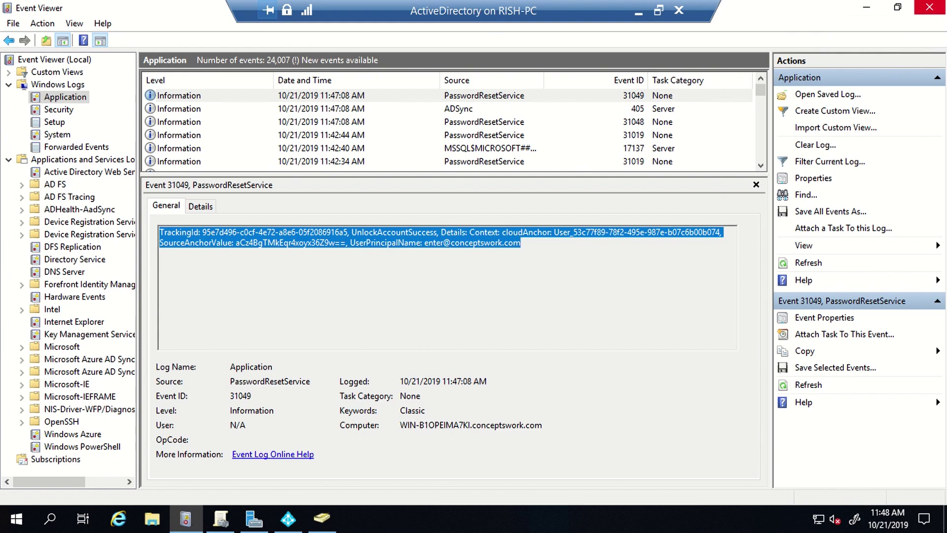